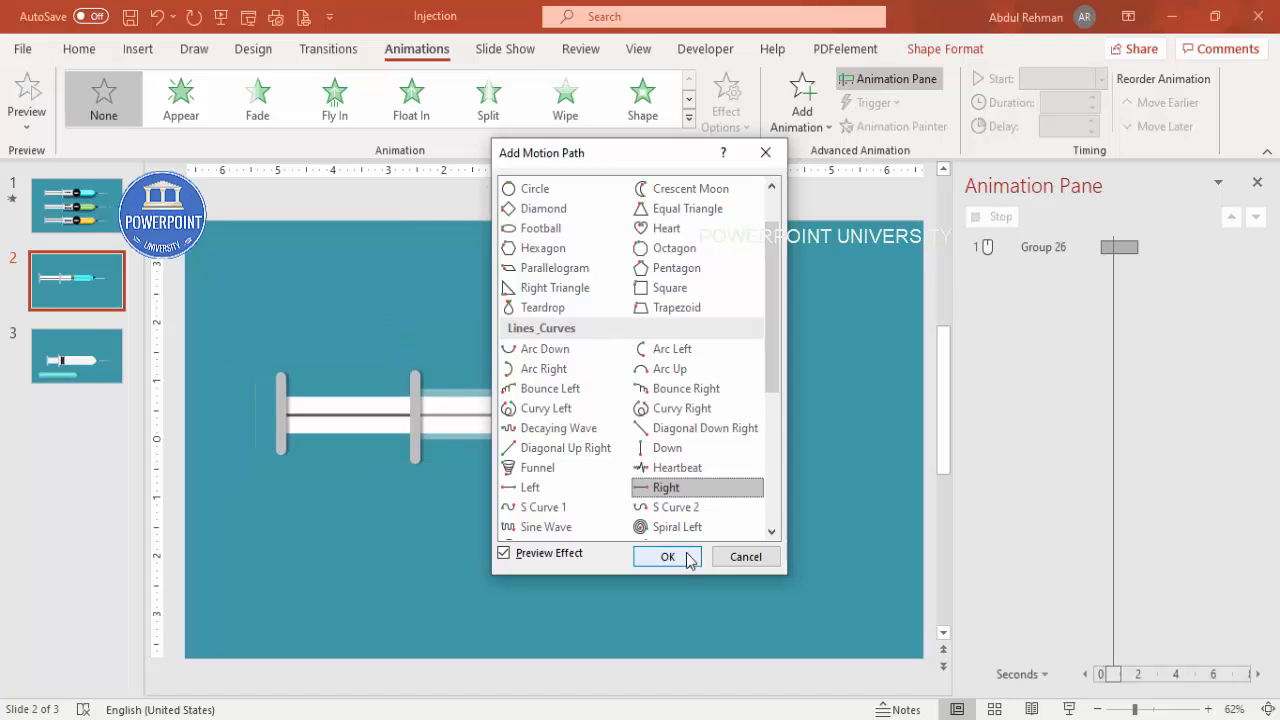
Step: Apply the Right motion path to the plunger group and preview the slide's animations
left_click(677, 556)
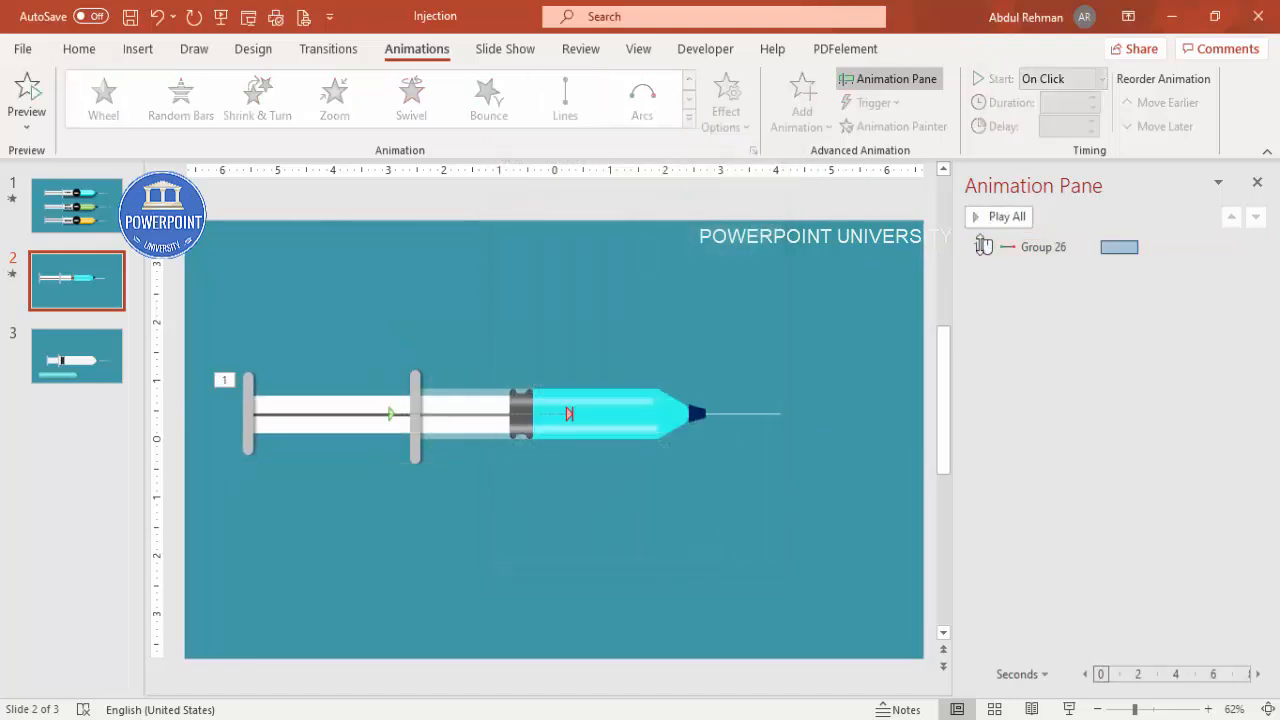
left_click(1000, 217)
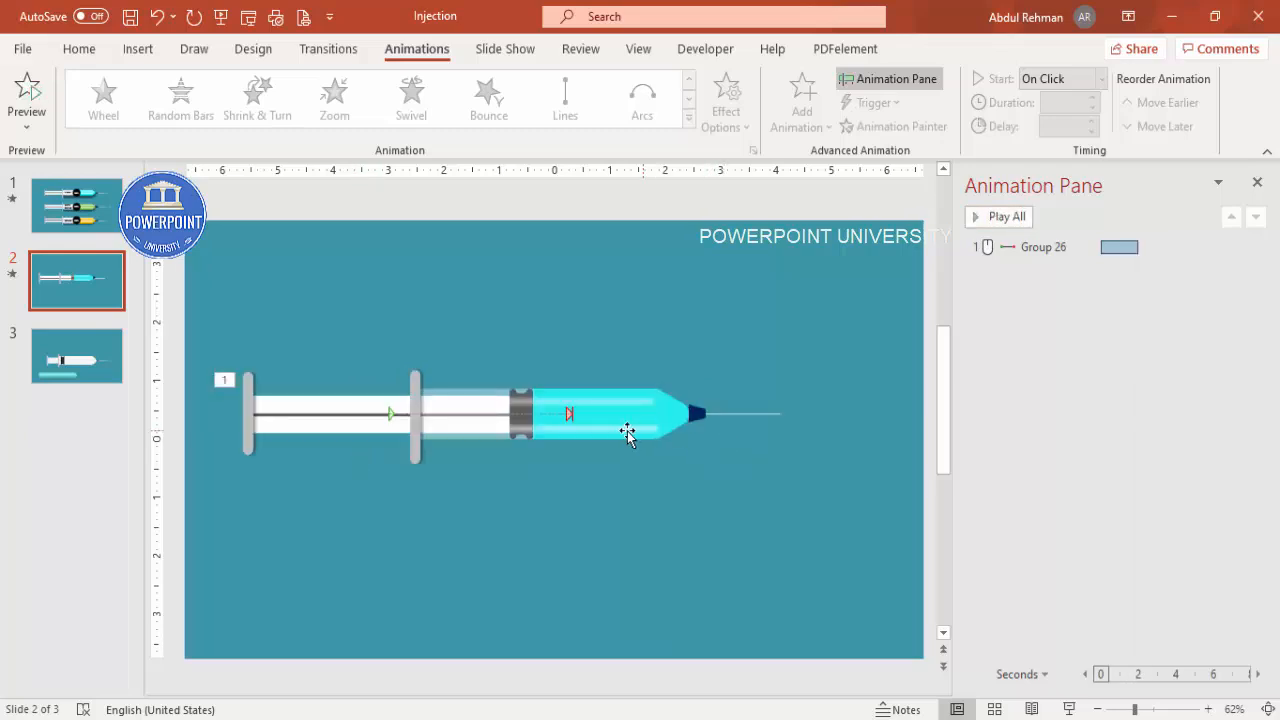
Step: Shorten the plunger's motion path so it ends at the barrel's rubber stopper, then preview it
left_click(570, 412)
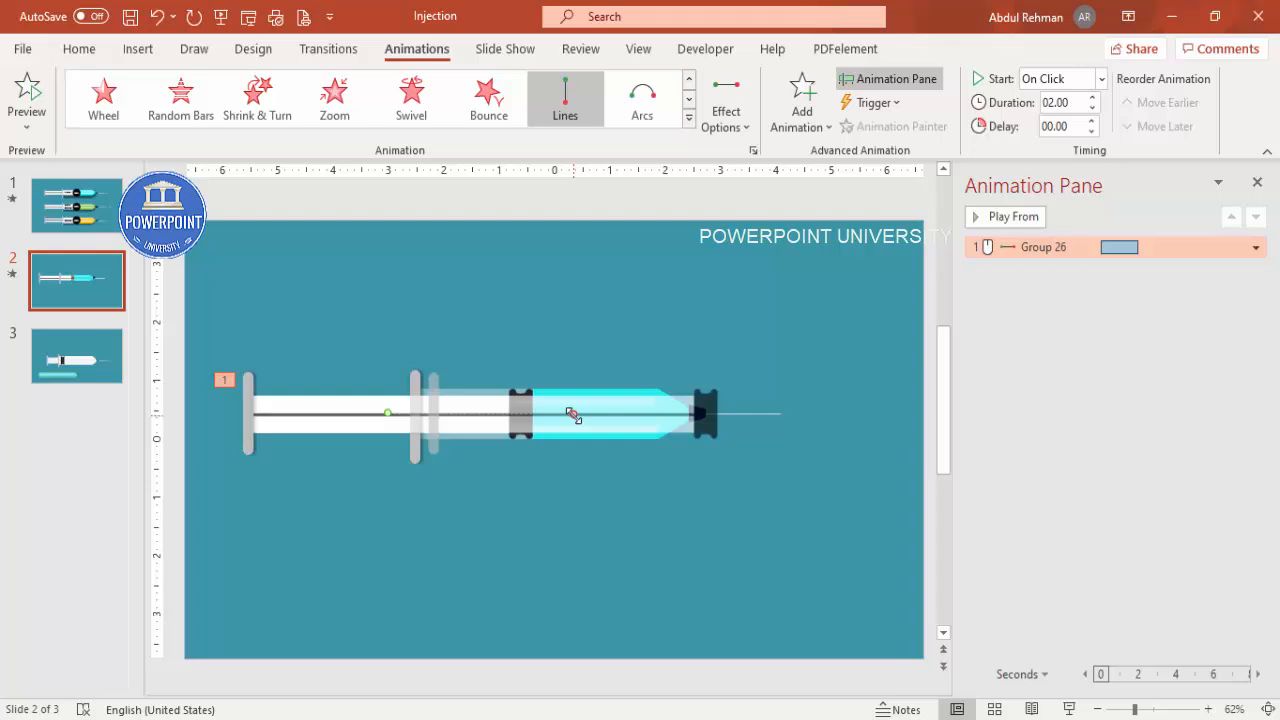
left_click_drag(572, 414, 500, 430)
left_click(648, 346)
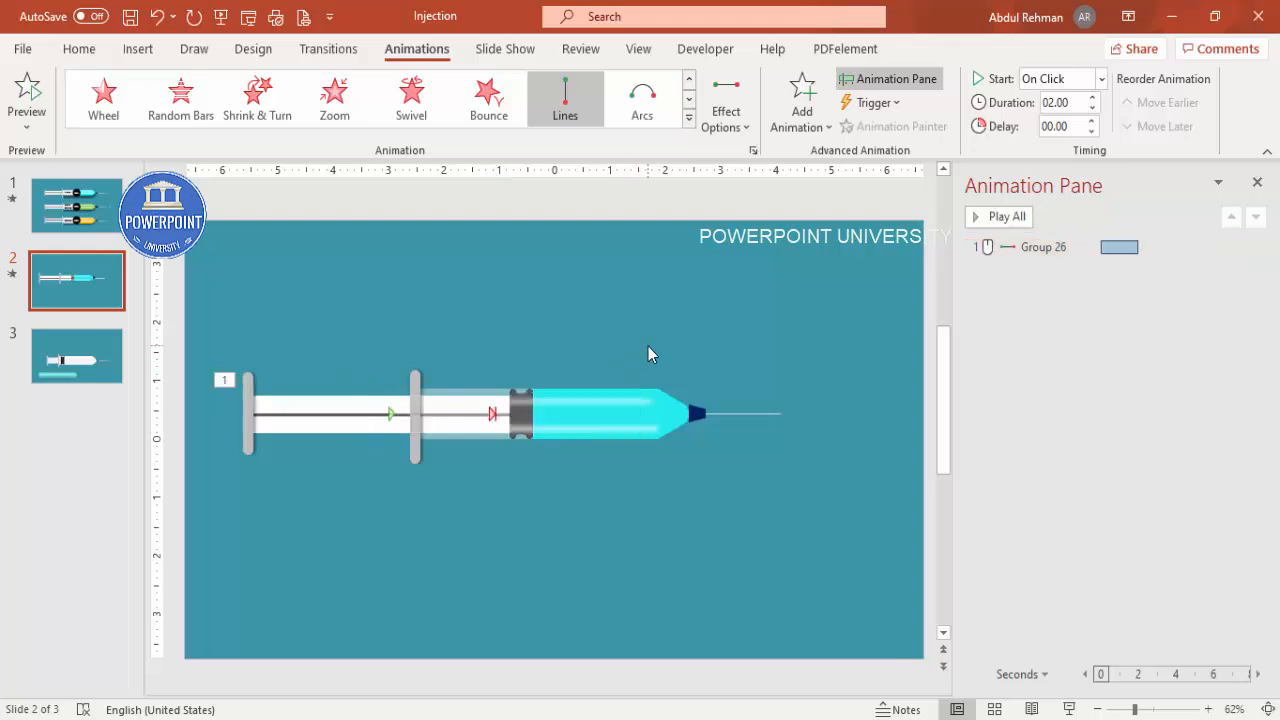
left_click(996, 218)
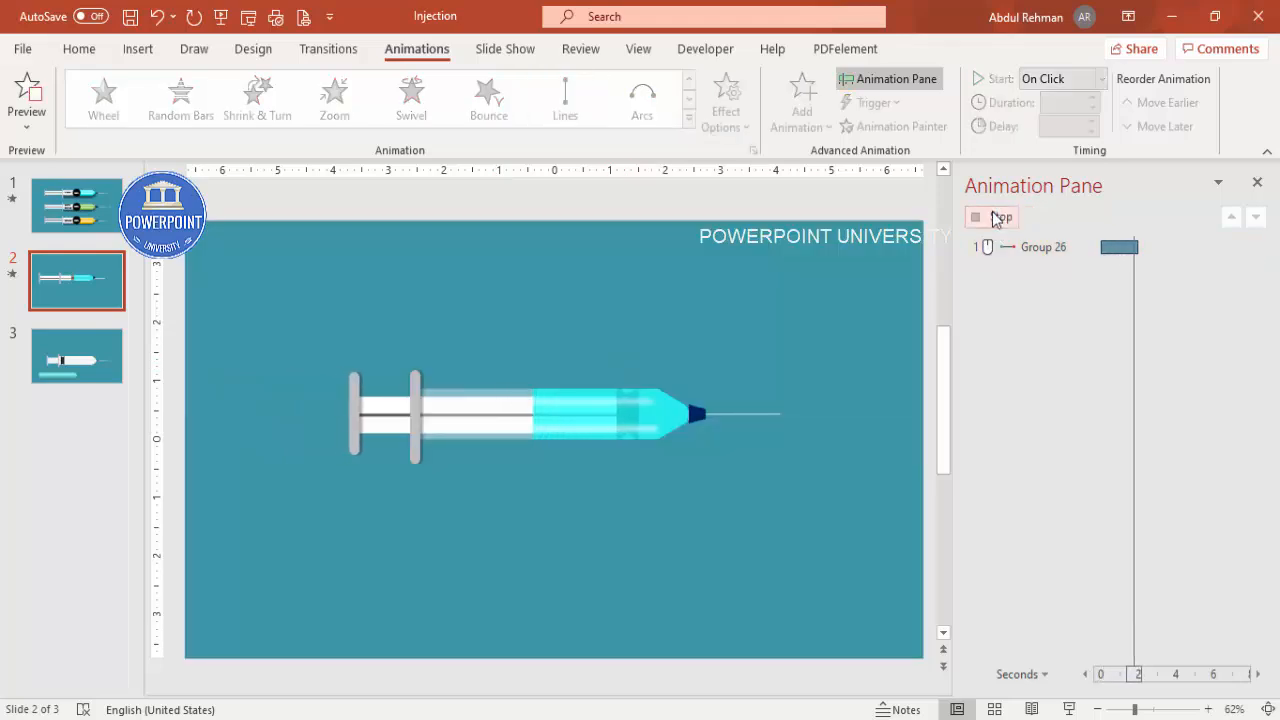
Step: Add the Collapse exit effect to the cyan liquid shape inside the barrel
left_click(565, 420)
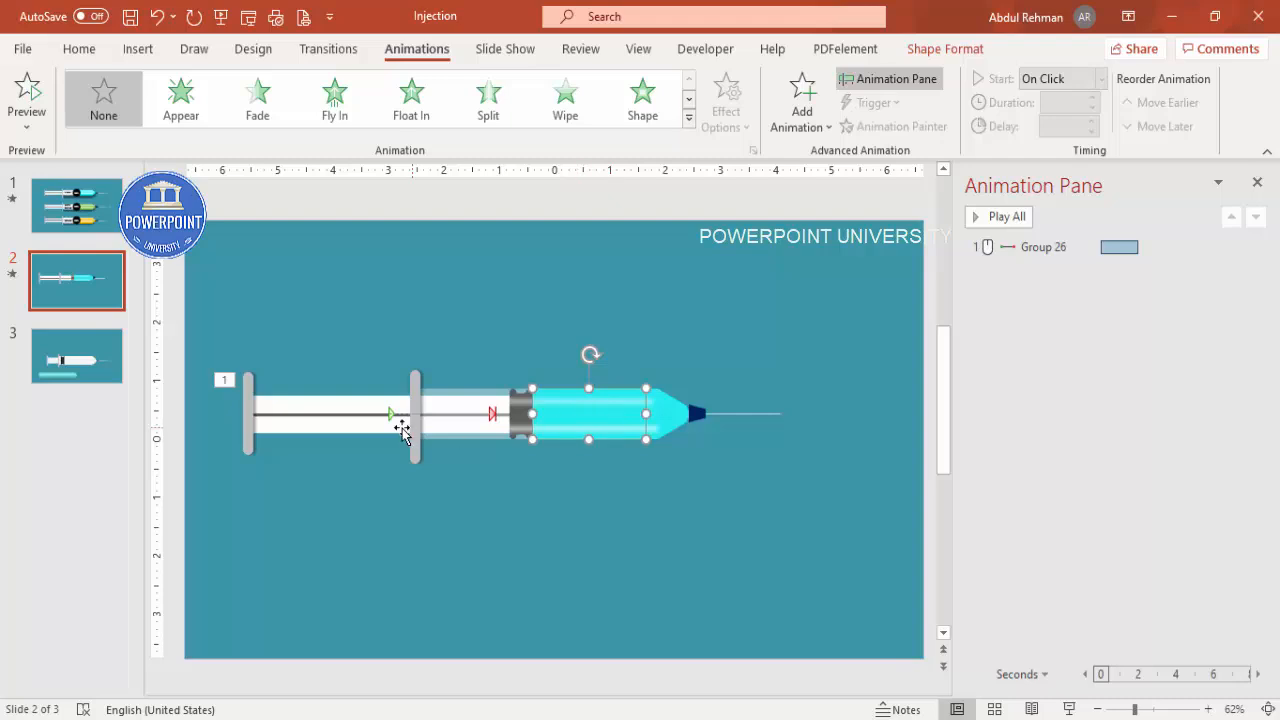
left_click(816, 127)
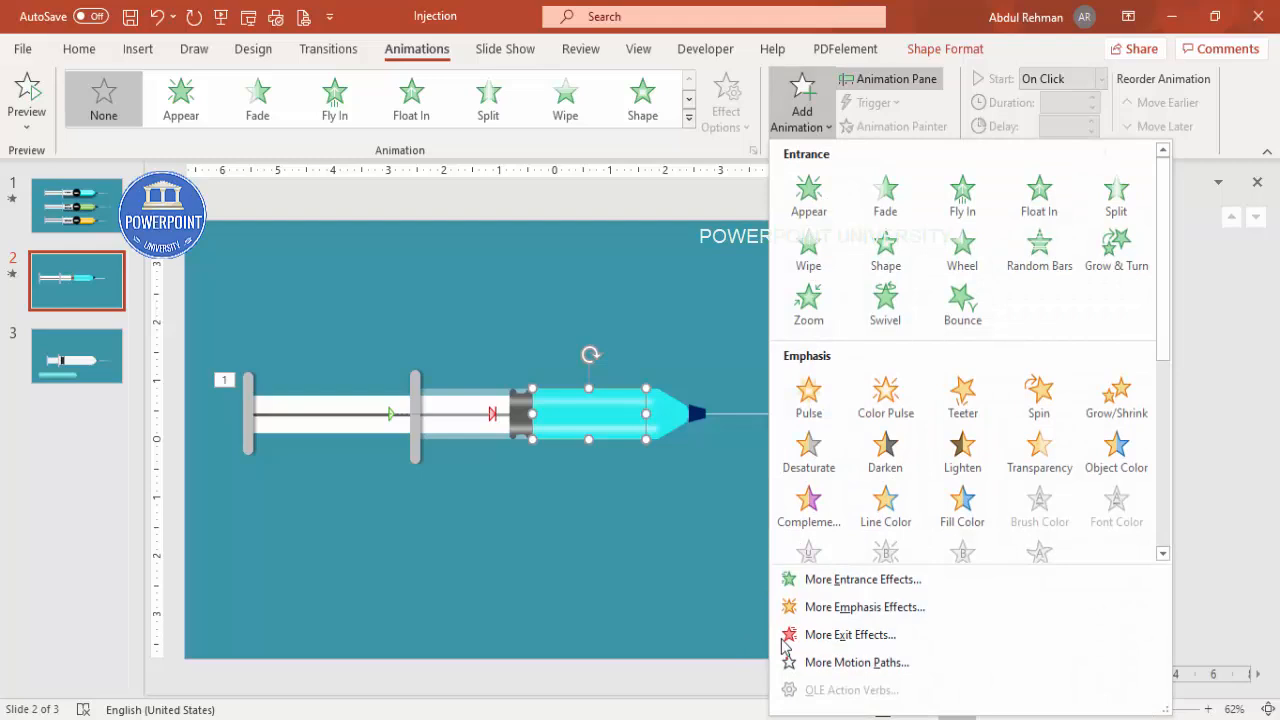
left_click(893, 637)
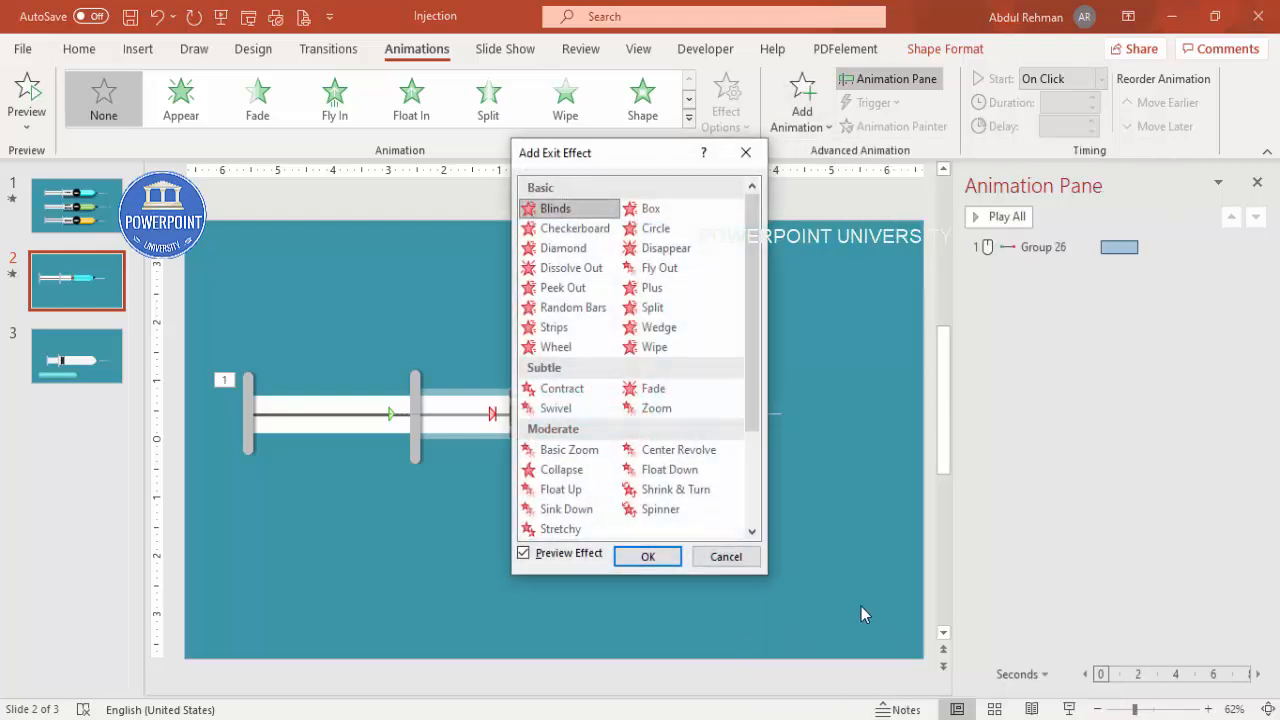
left_click(577, 477)
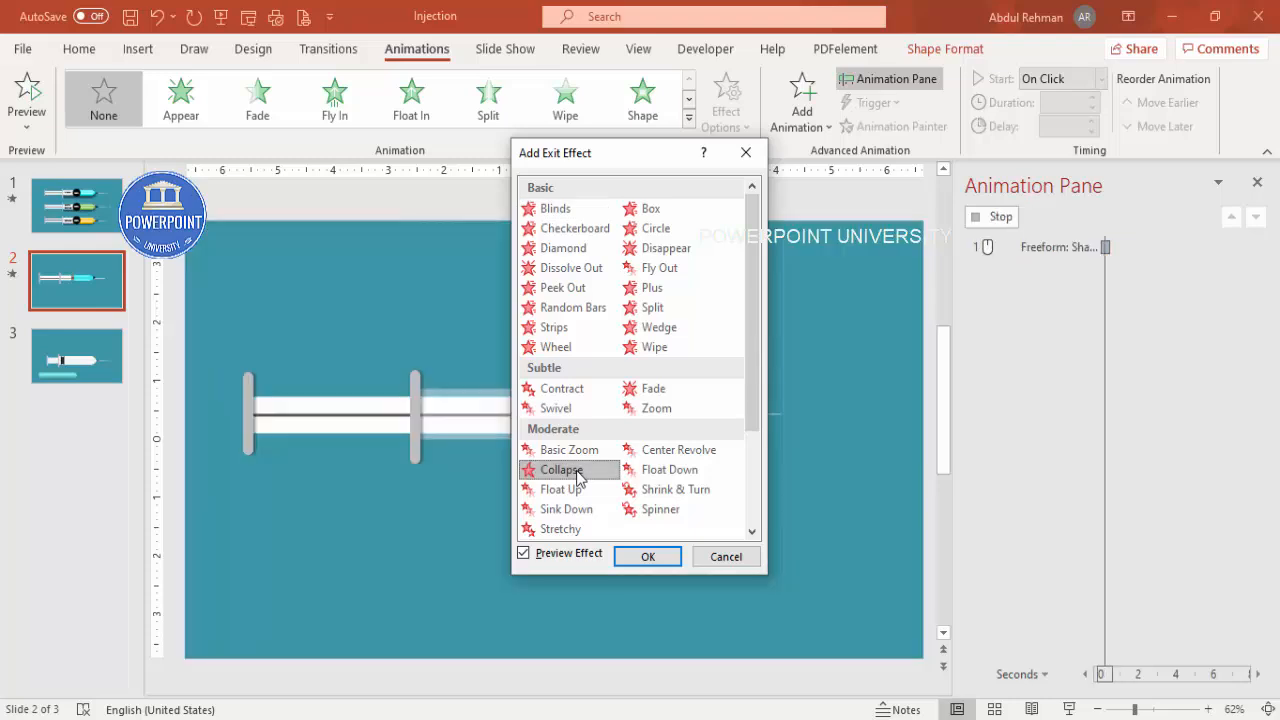
left_click(646, 558)
Step: Preview the animations and set the Collapse effect's direction to To Right
left_click(1013, 269)
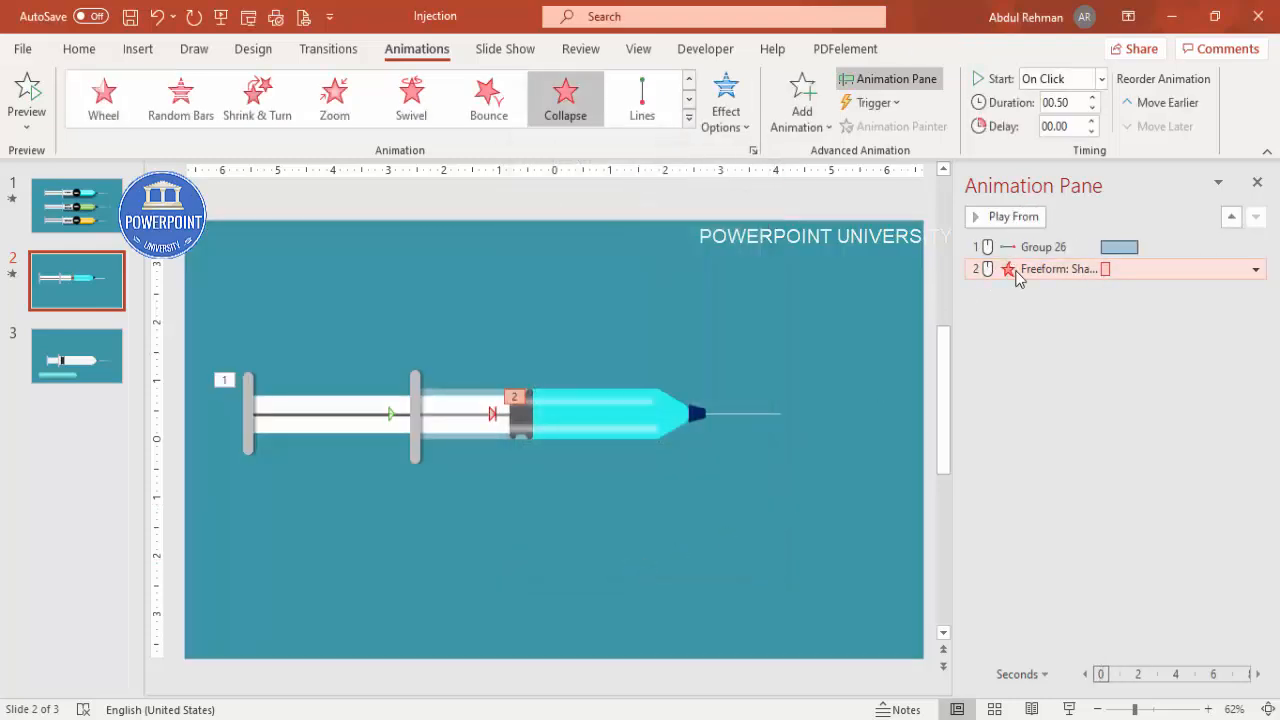
left_click(1002, 216)
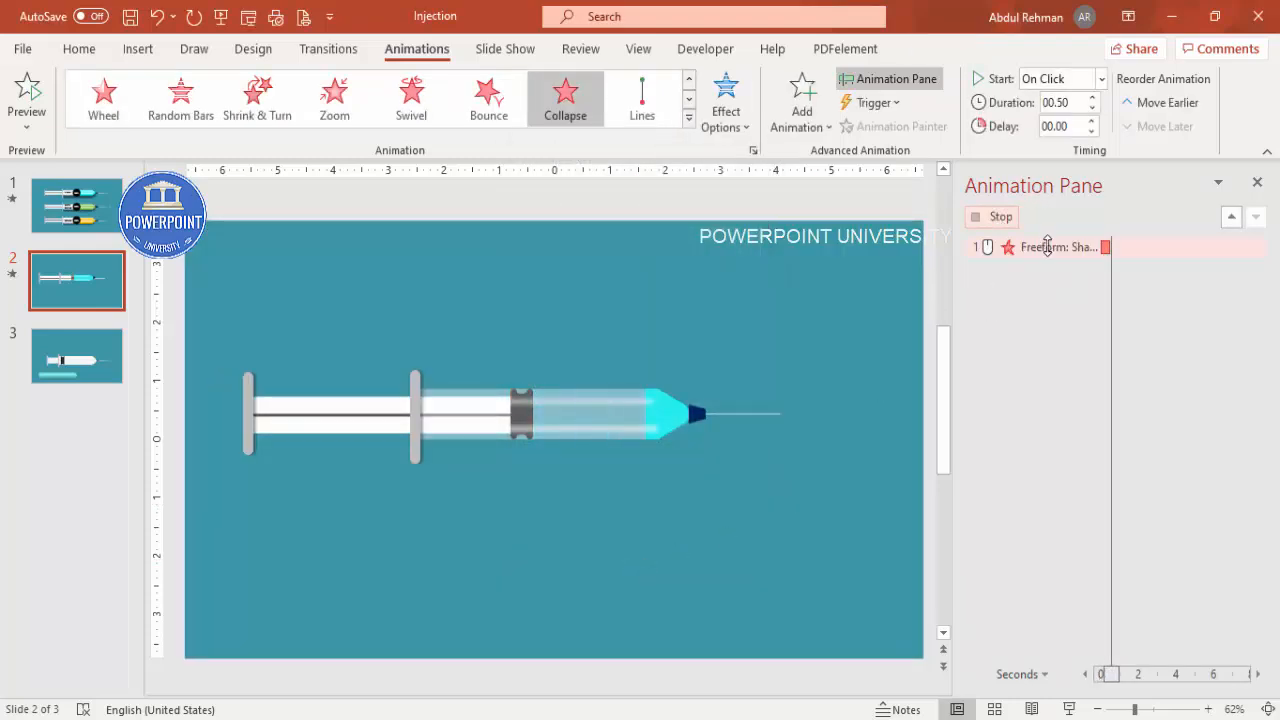
left_click(742, 127)
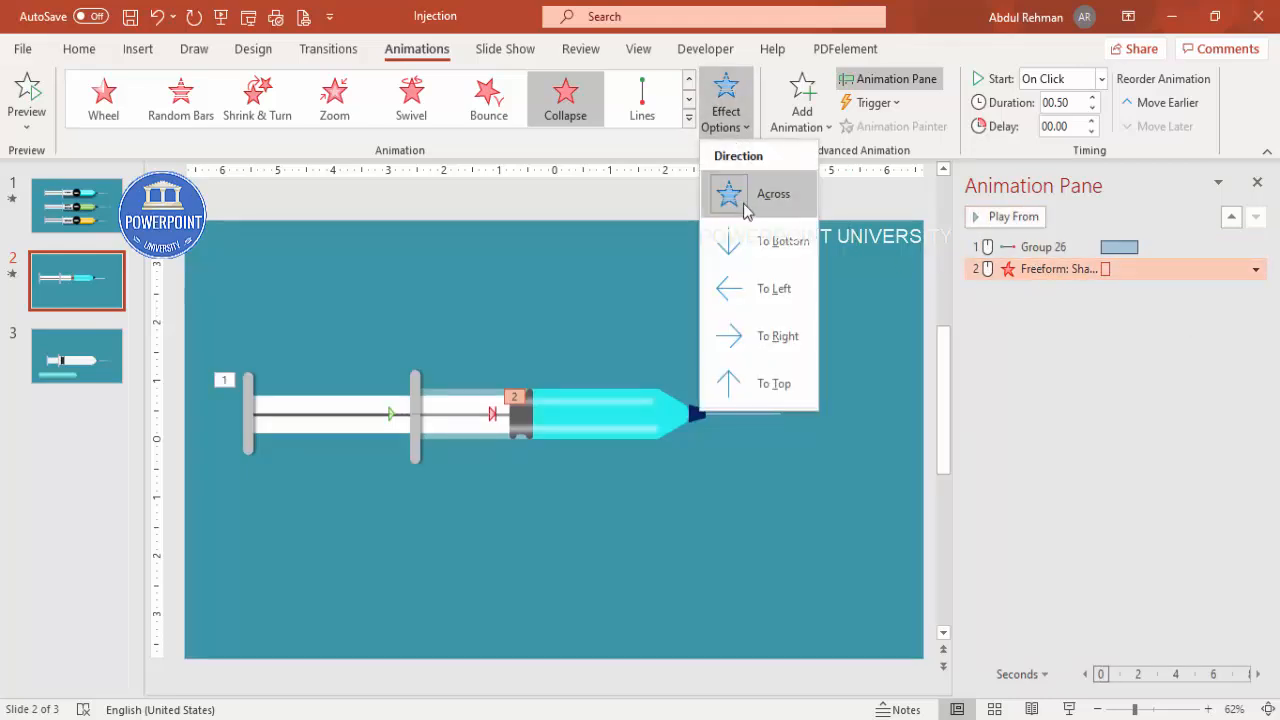
left_click(766, 340)
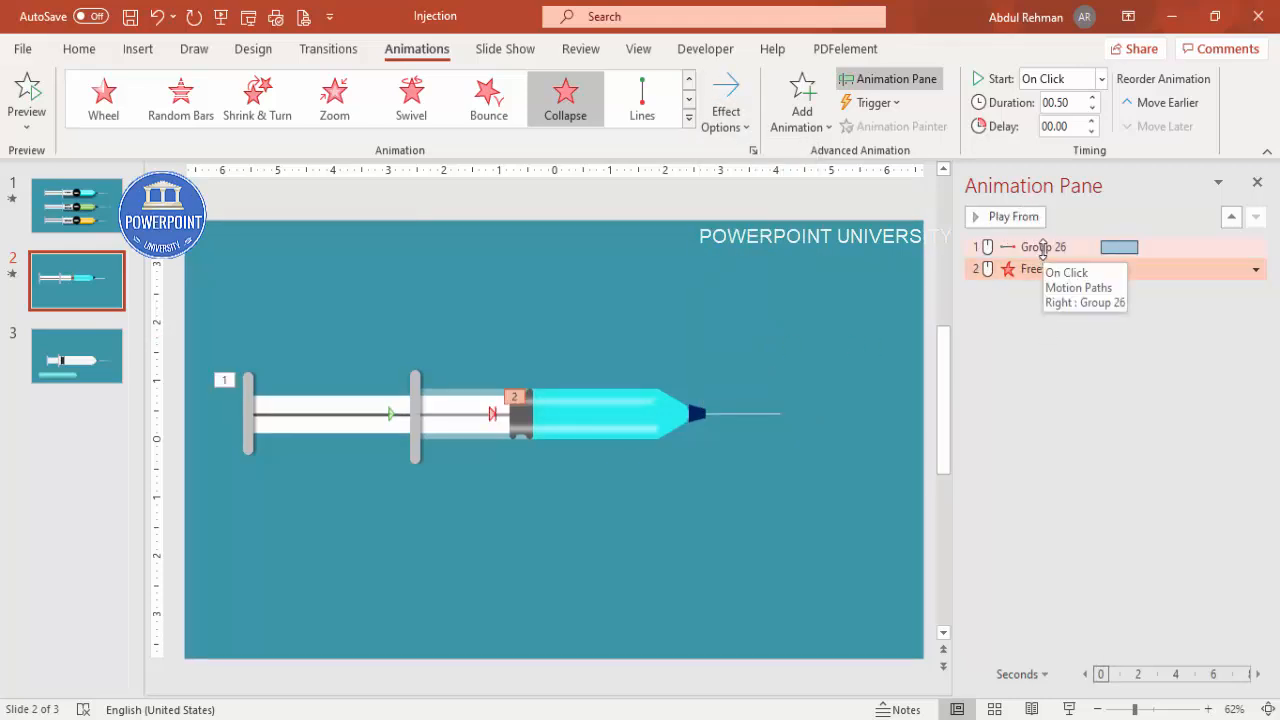
Step: Set the plunger motion path's smooth start and smooth end to 0 sec
left_click(1043, 250)
double_click(1043, 250)
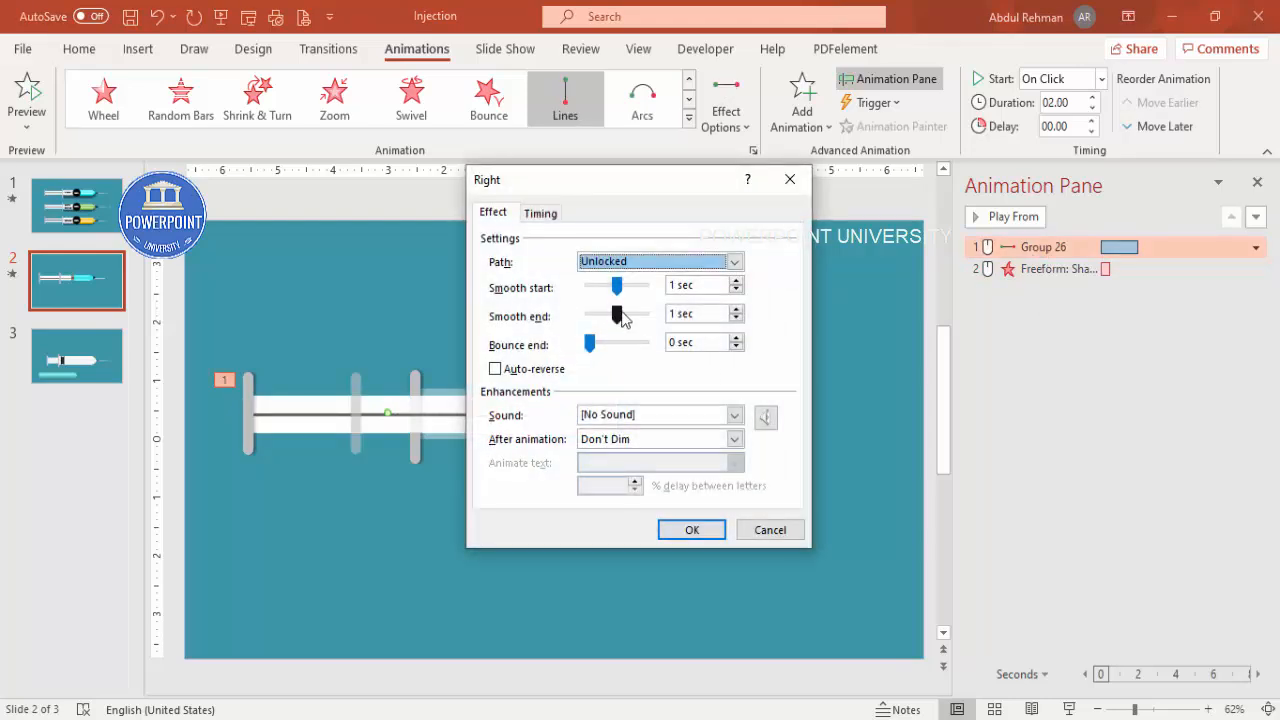
left_click_drag(618, 315, 563, 292)
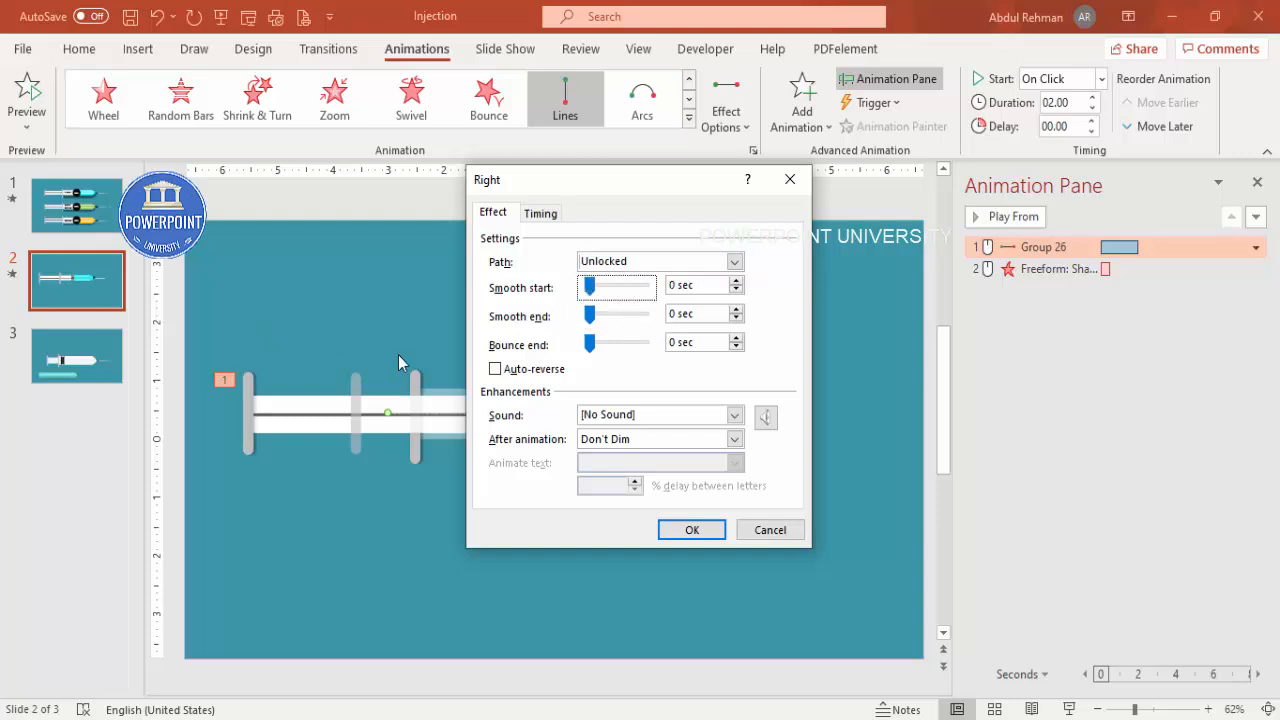
left_click(541, 214)
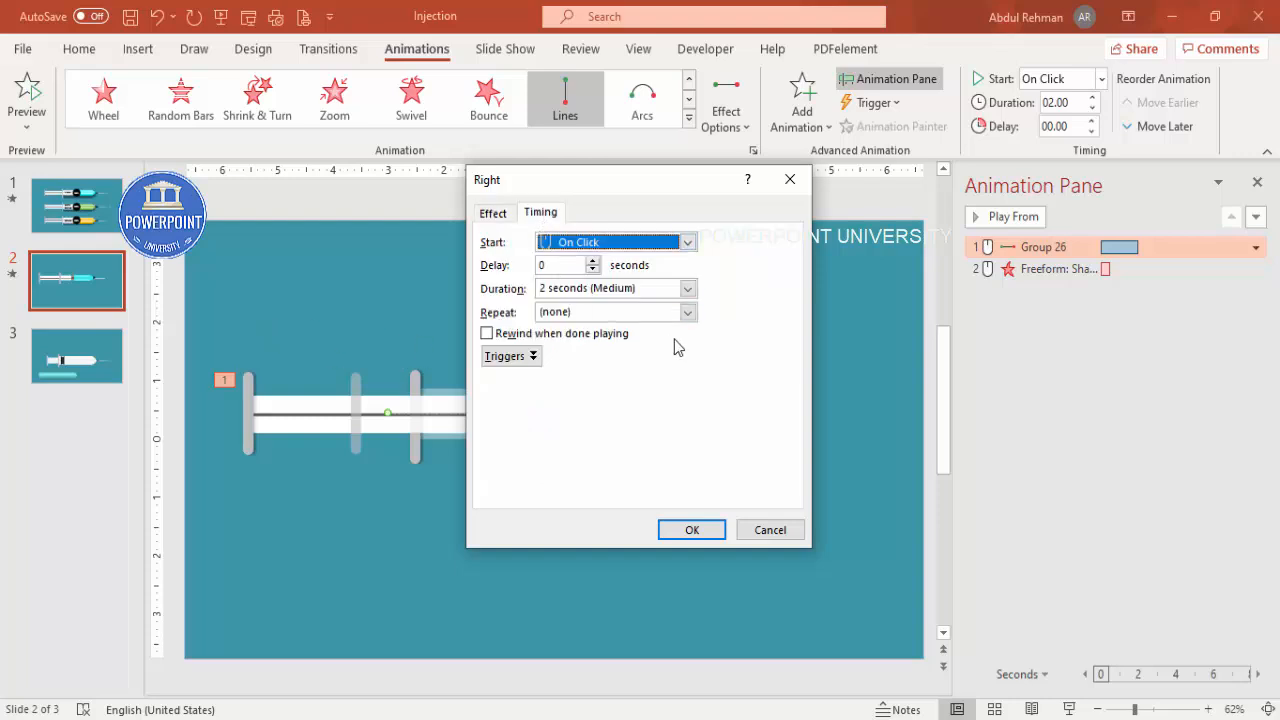
left_click(688, 532)
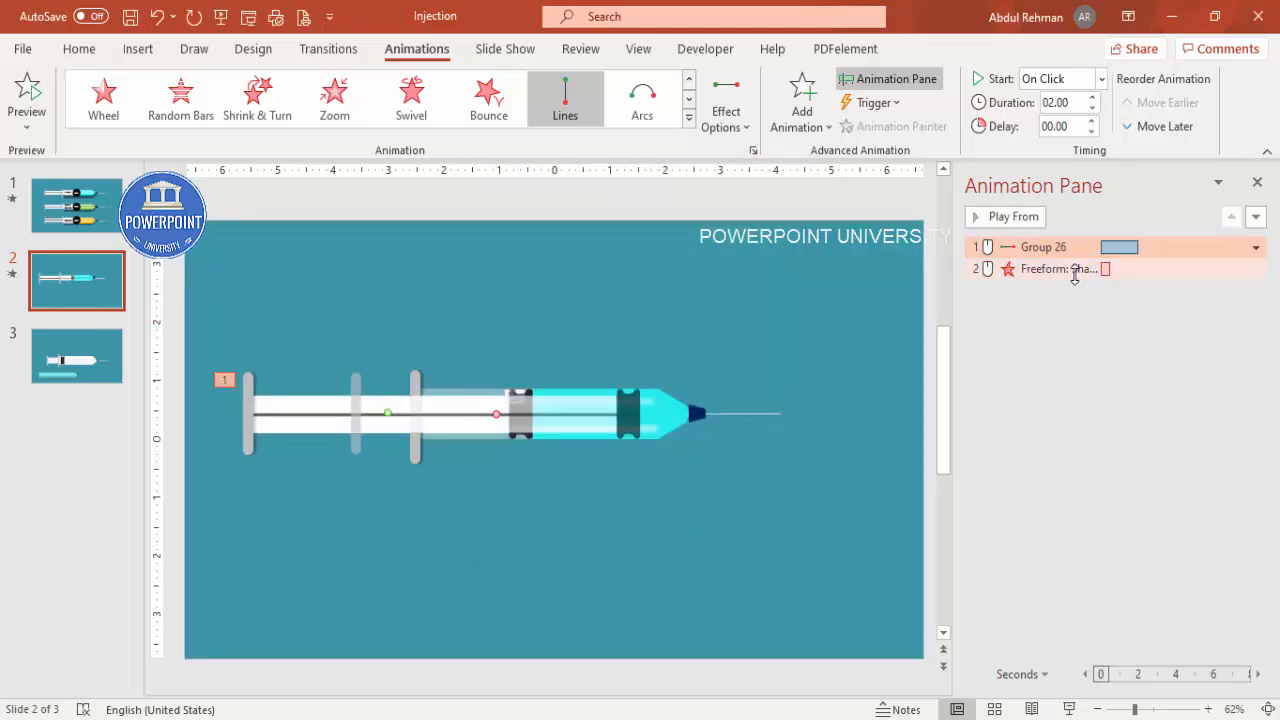
Step: Set the liquid's Collapse effect duration to 2 seconds (Medium)
left_click(1063, 280)
double_click(1062, 272)
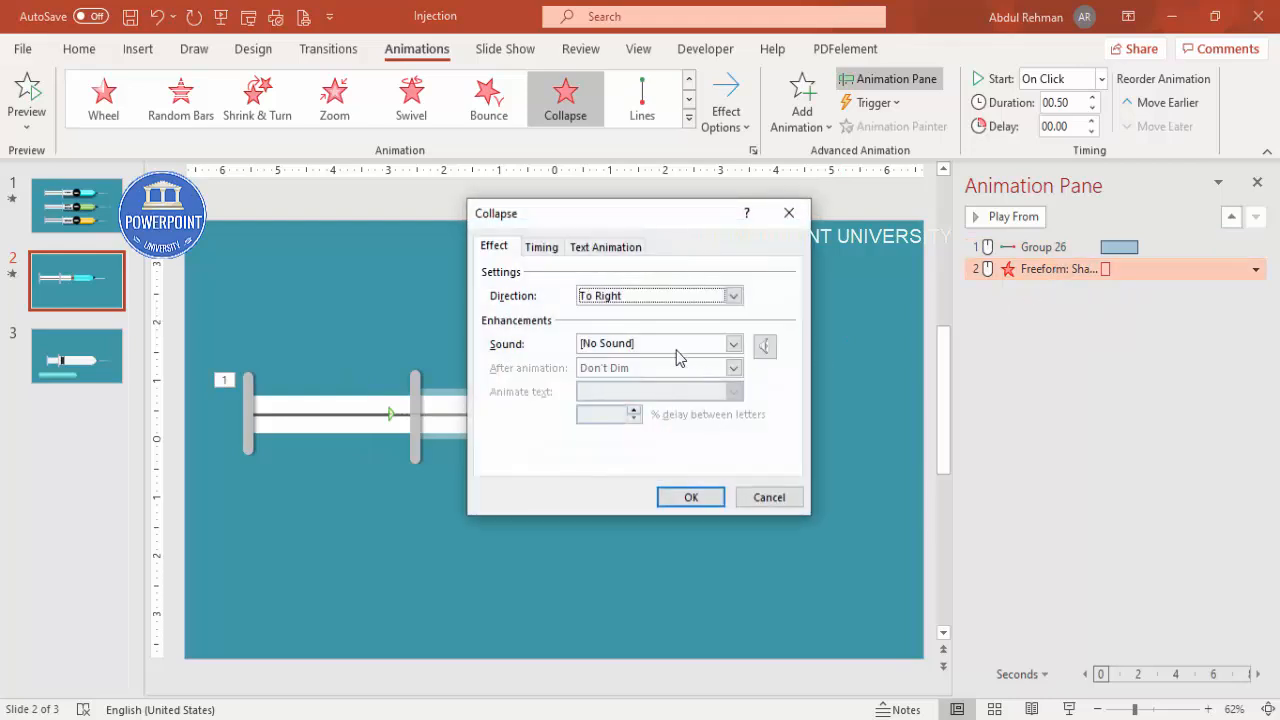
left_click(548, 248)
left_click(688, 322)
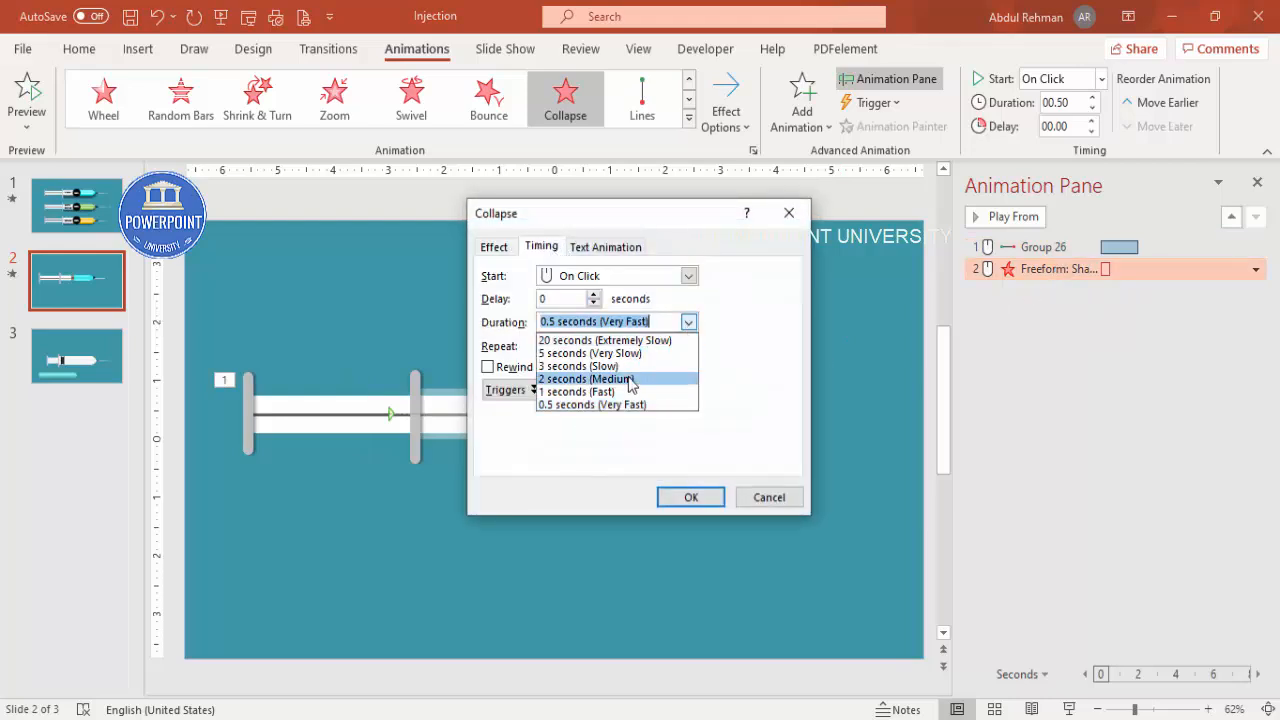
left_click(632, 380)
left_click(692, 496)
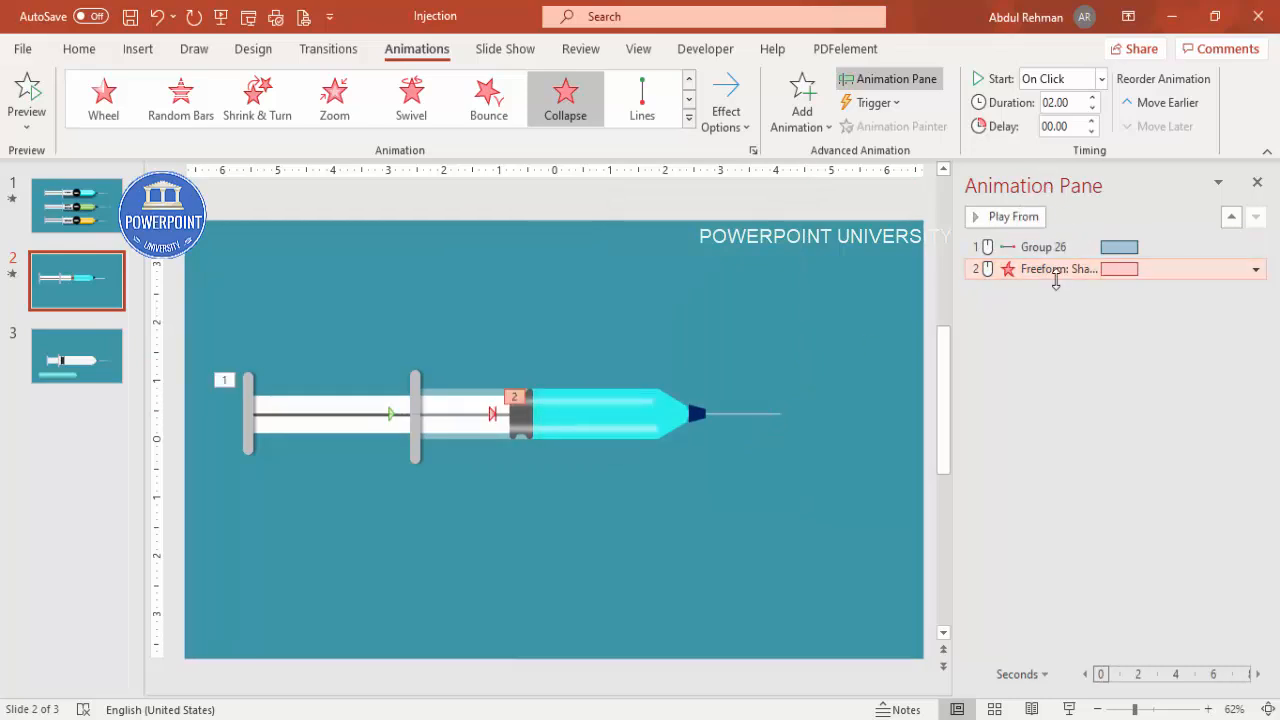
Step: Set the Collapse effect to start With Previous
left_click(1065, 79)
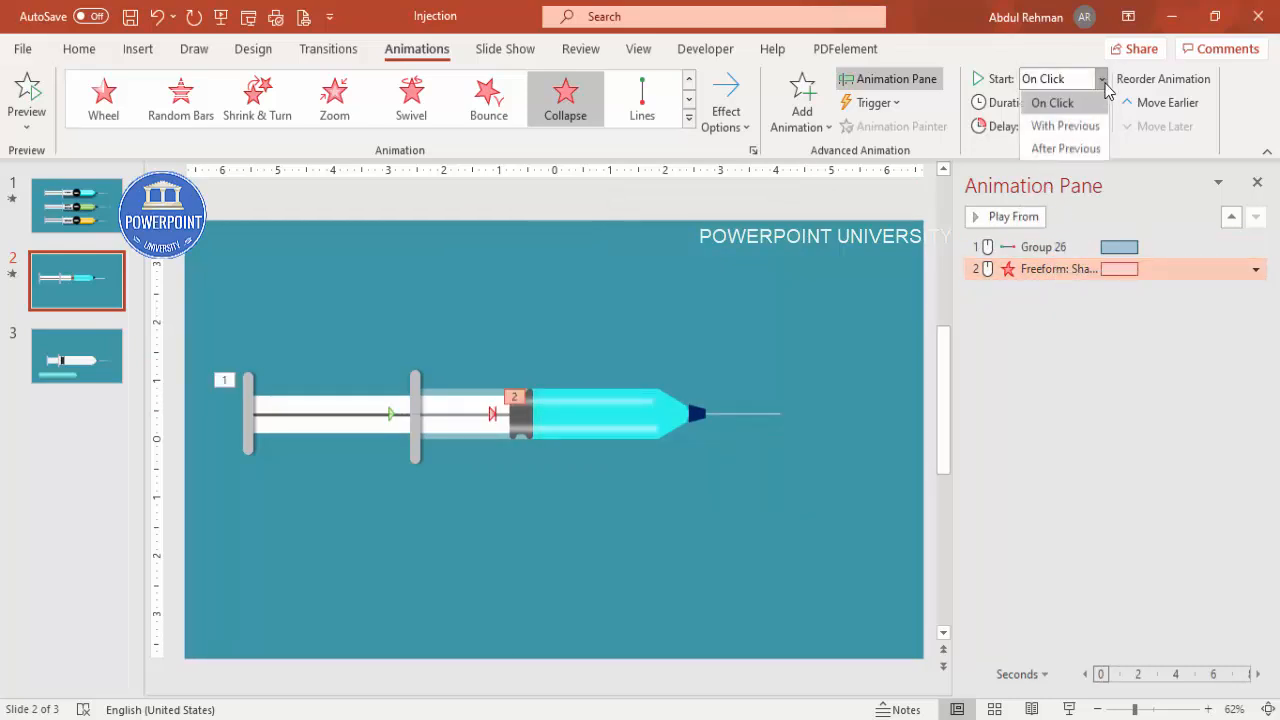
left_click(1068, 124)
left_click(834, 289)
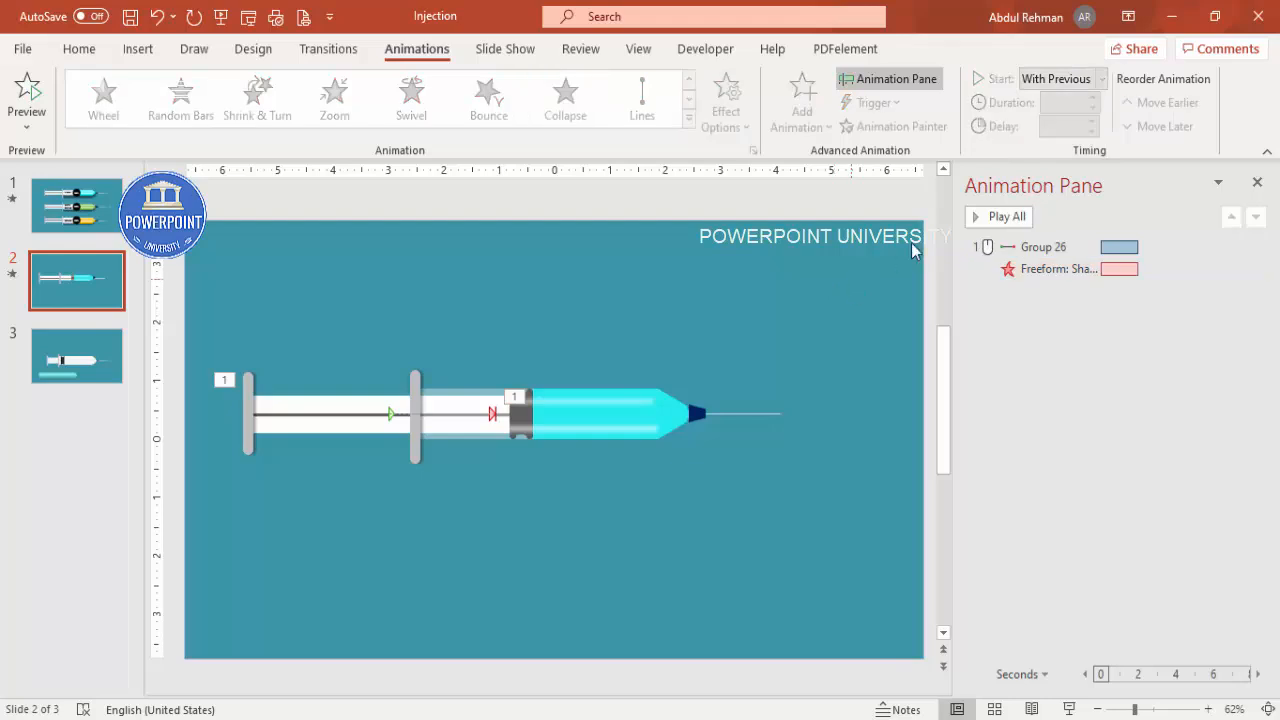
Step: Preview the animation in the pane and in a slide show from the current slide
left_click(1000, 217)
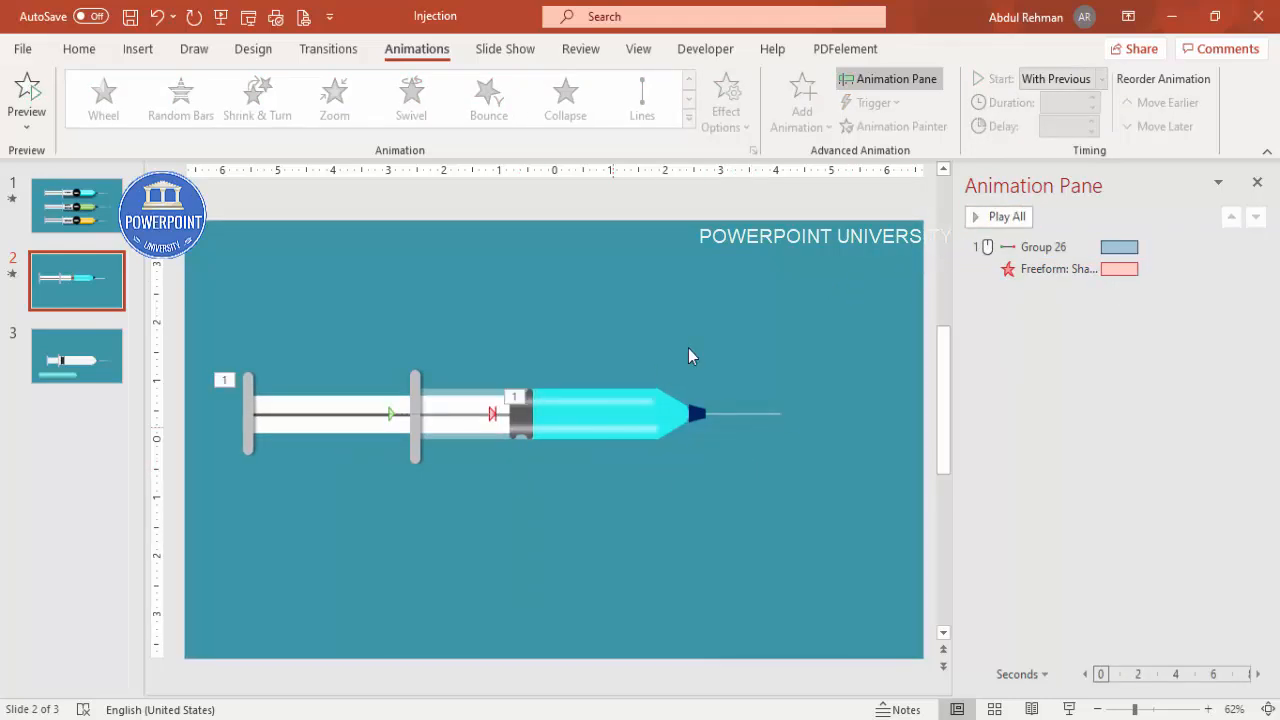
left_click(1068, 709)
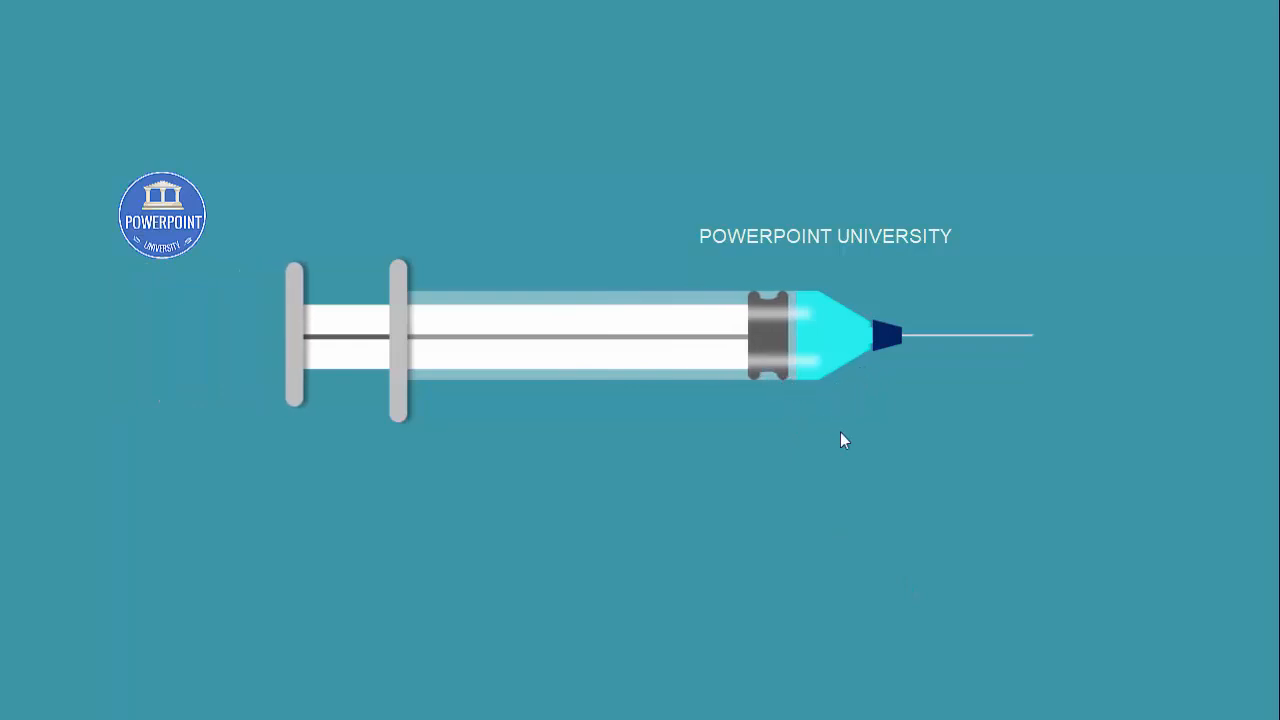
key("Escape")
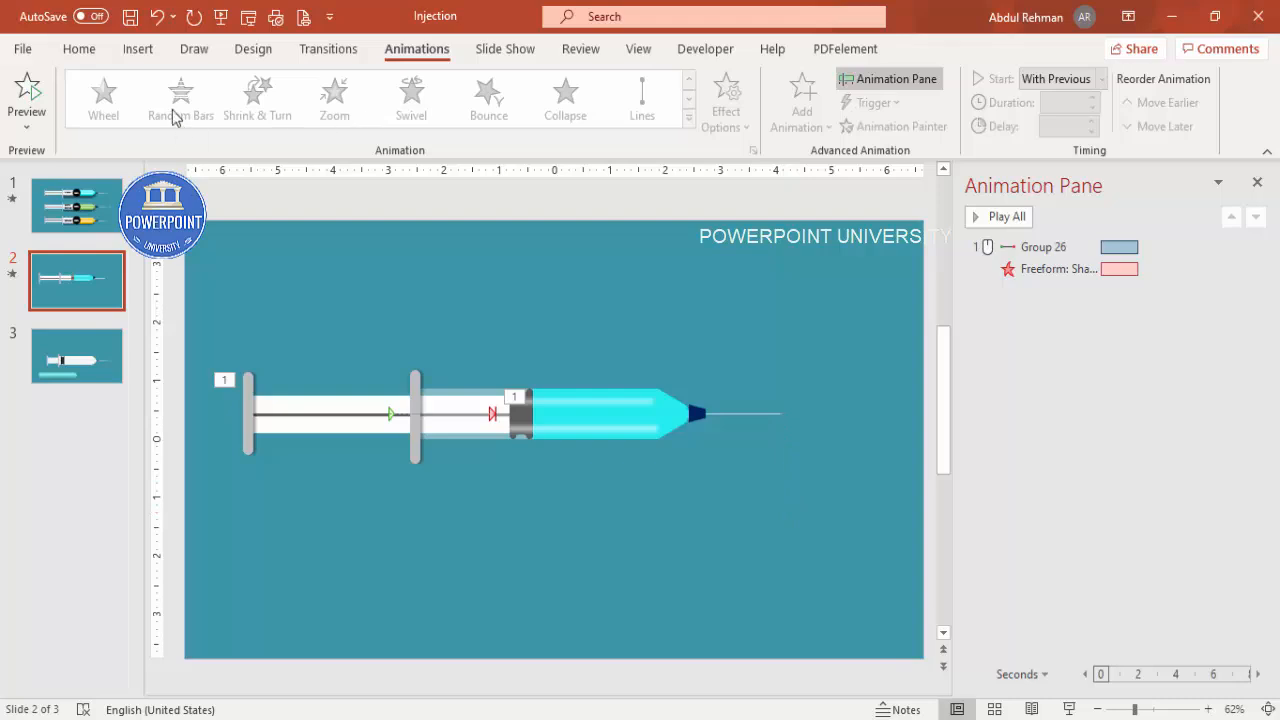
Step: Draw an oval beside the needle tip
left_click(128, 52)
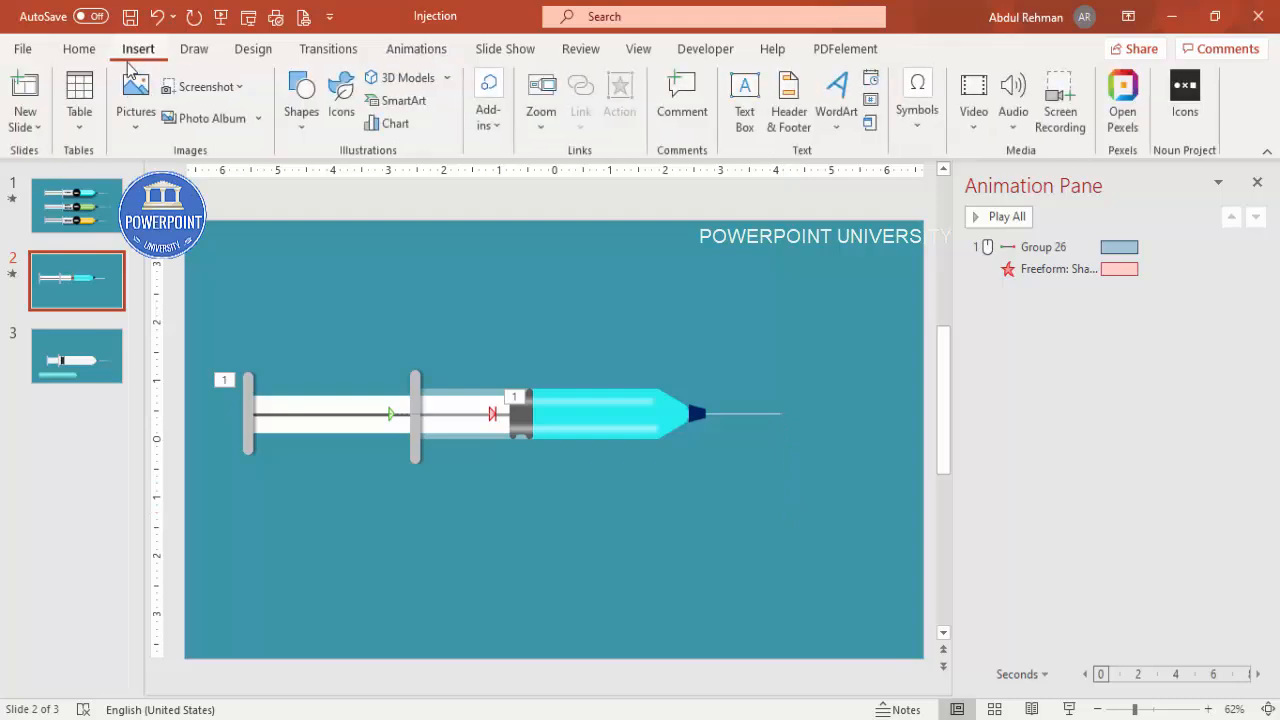
left_click(308, 135)
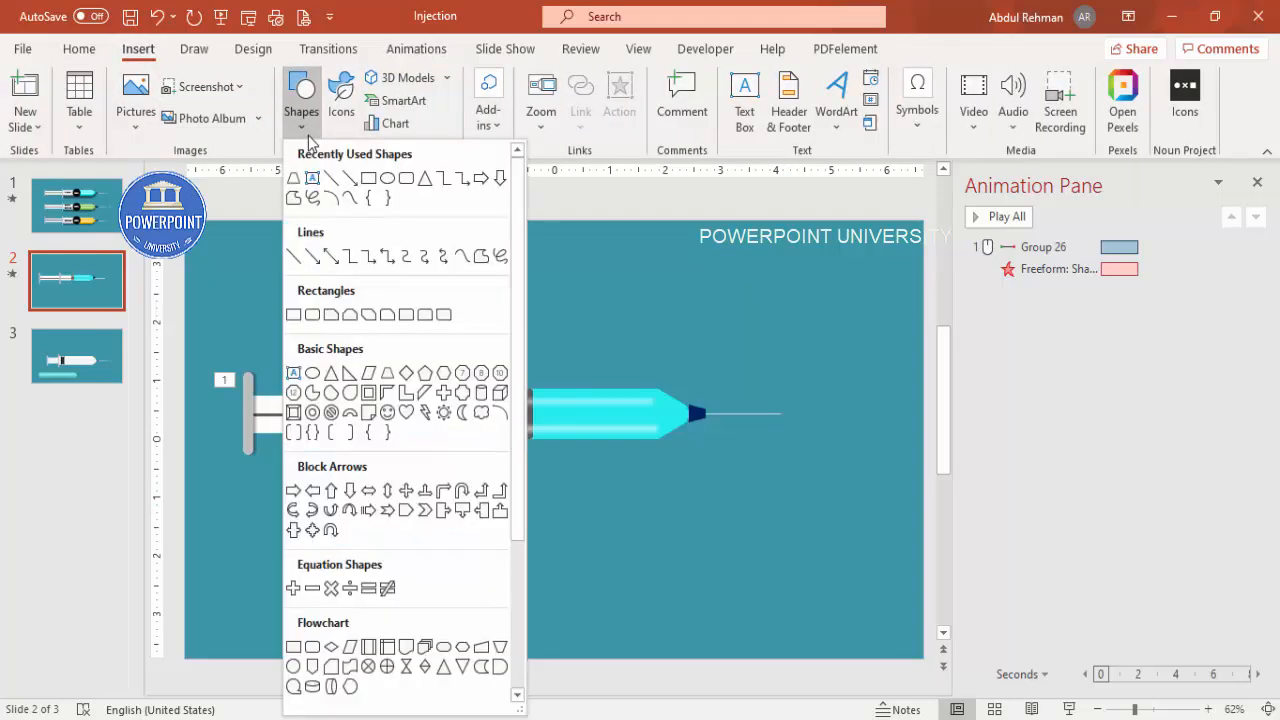
left_click(312, 373)
left_click_drag(781, 318, 865, 439)
Step: Remove the oval's outline and give it a white fill
left_click(515, 104)
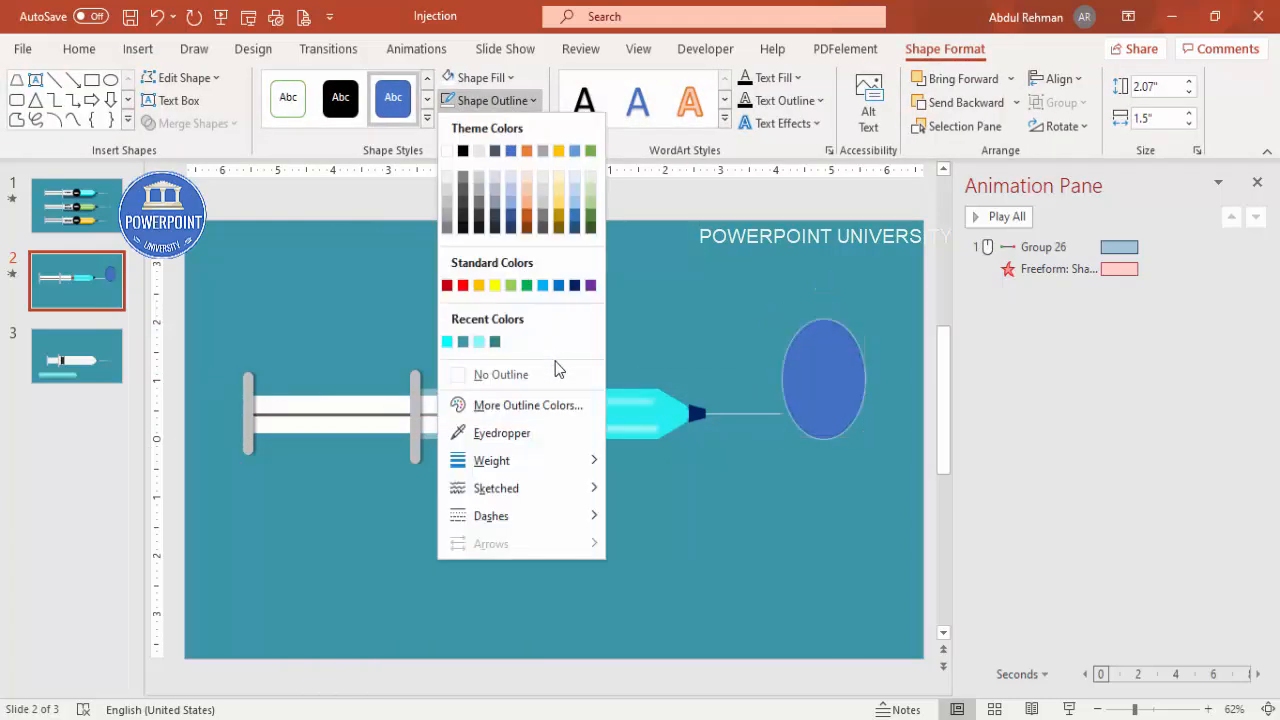
left_click(557, 373)
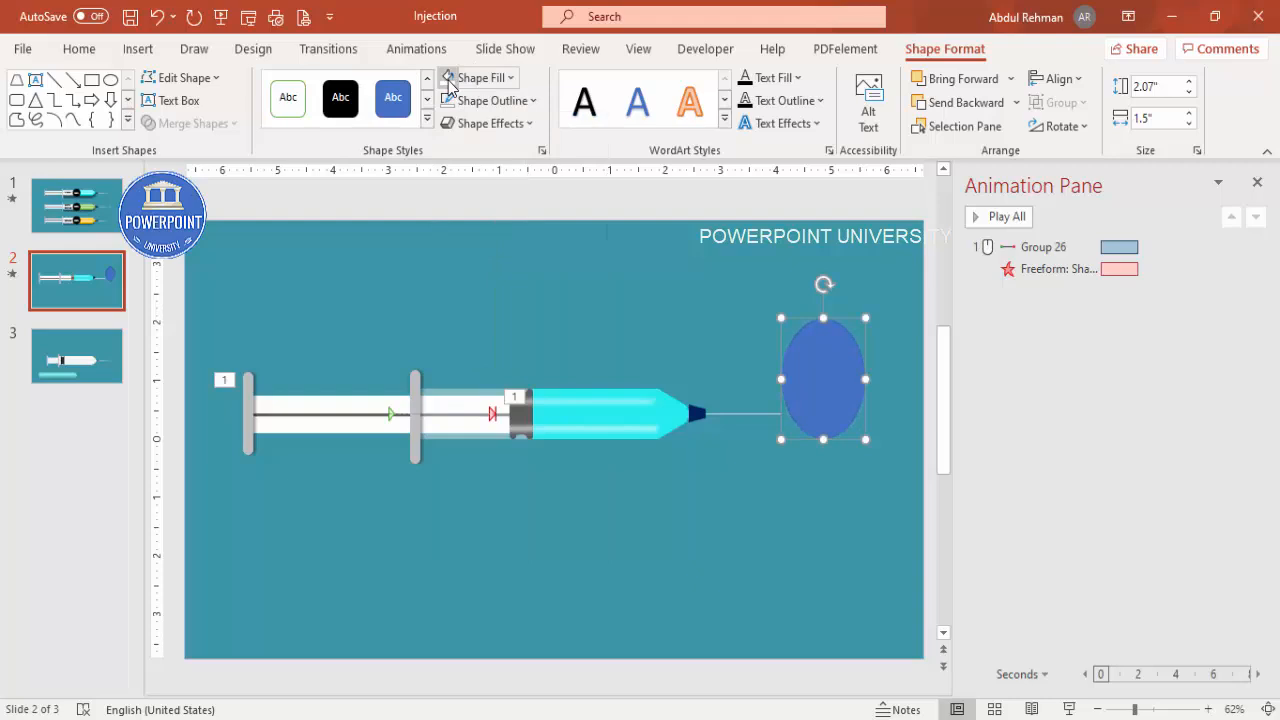
left_click(449, 84)
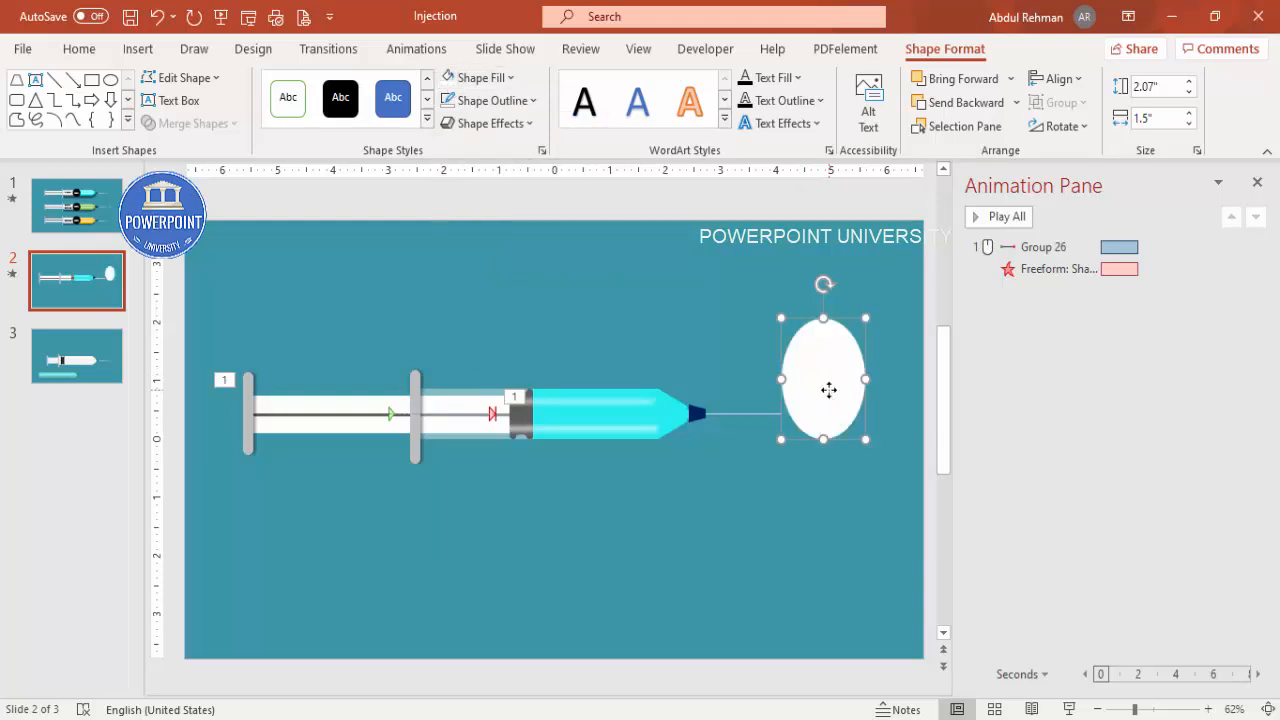
Step: Edit the oval's points, pulling its top point up into a teardrop shape
right_click(829, 390)
left_click(871, 346)
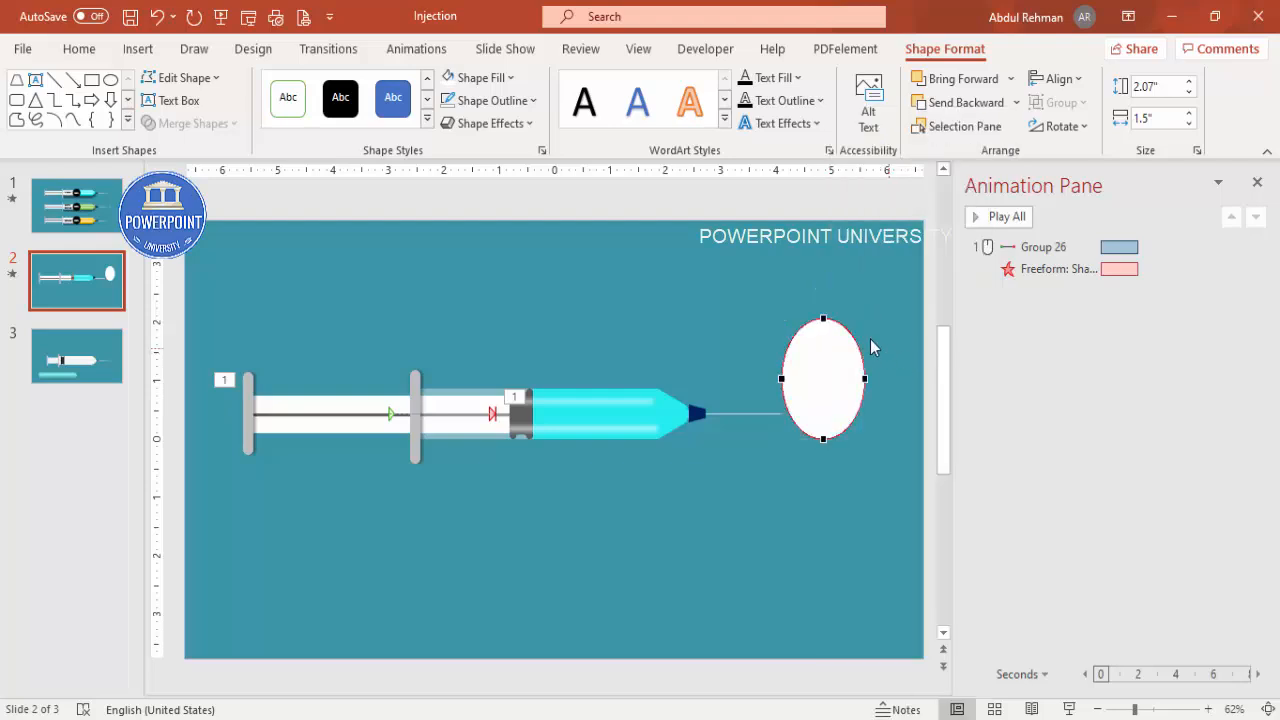
left_click(823, 318)
left_click_drag(847, 318, 842, 360)
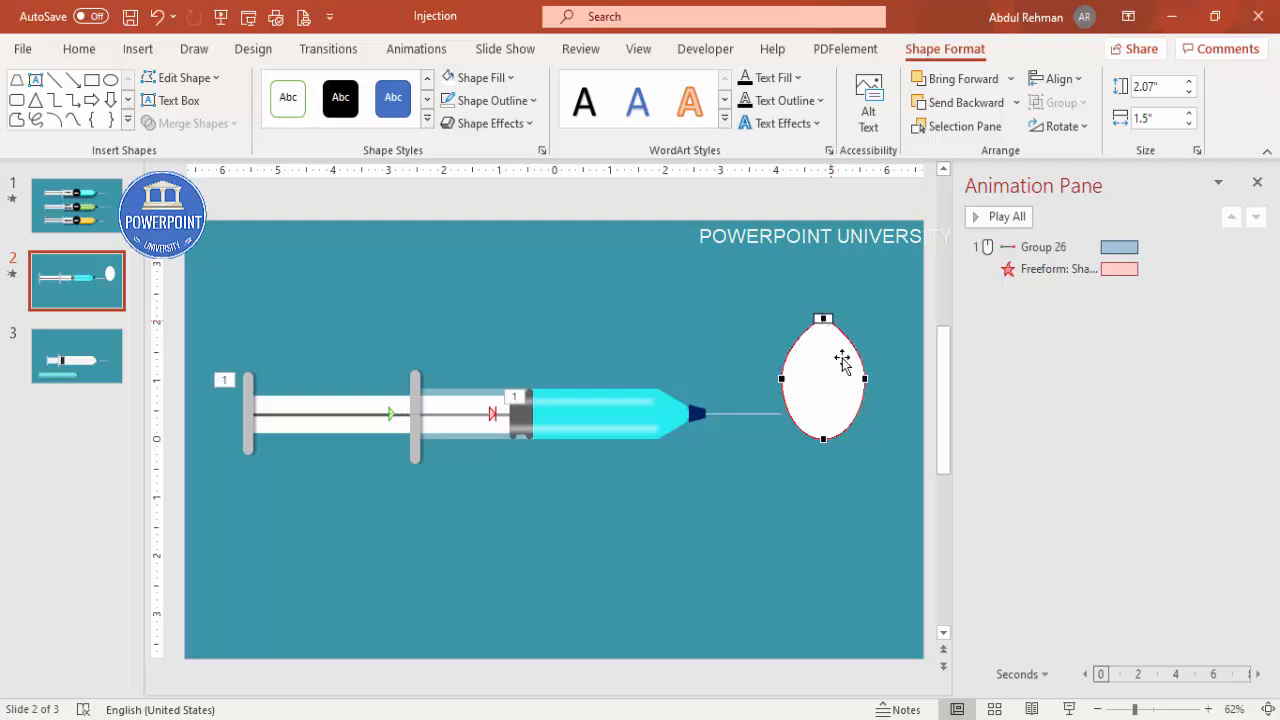
left_click(864, 466)
Step: Shrink the drop to about 0.14 in by 0.1 in at the needle's tip
left_click(849, 409)
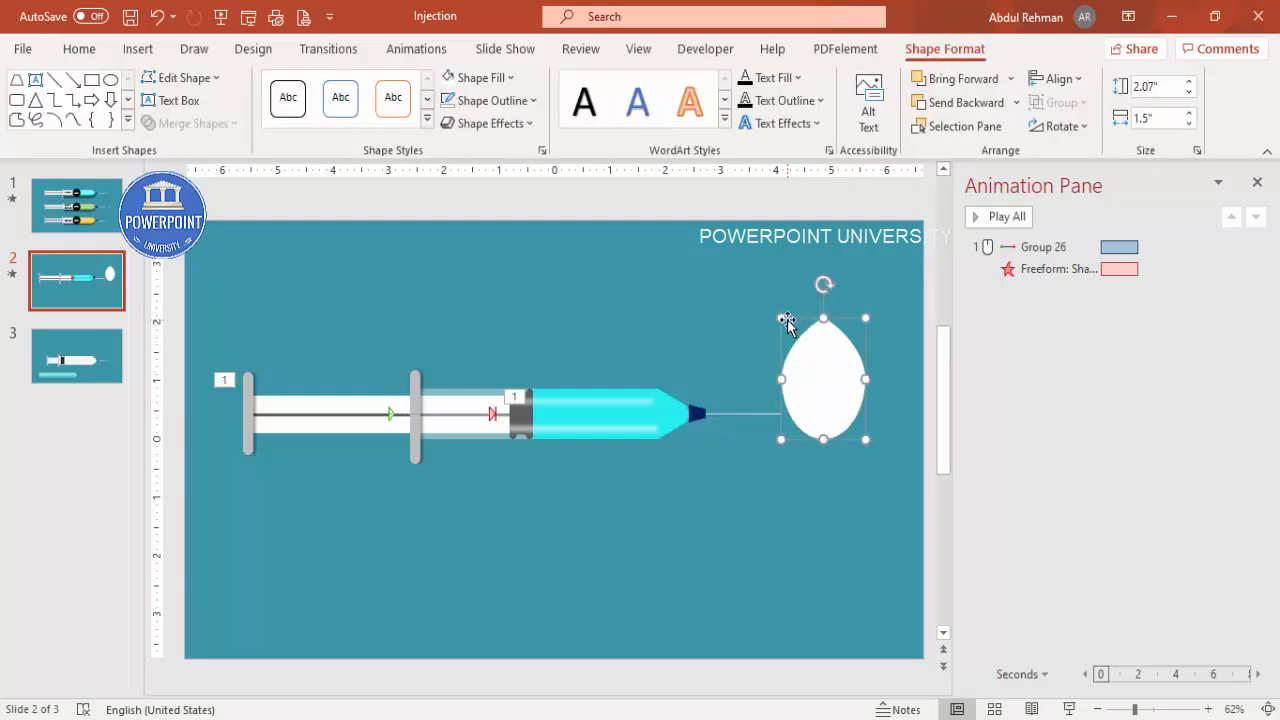
left_click_drag(786, 322, 847, 419)
scroll(962, 580, "up", 5)
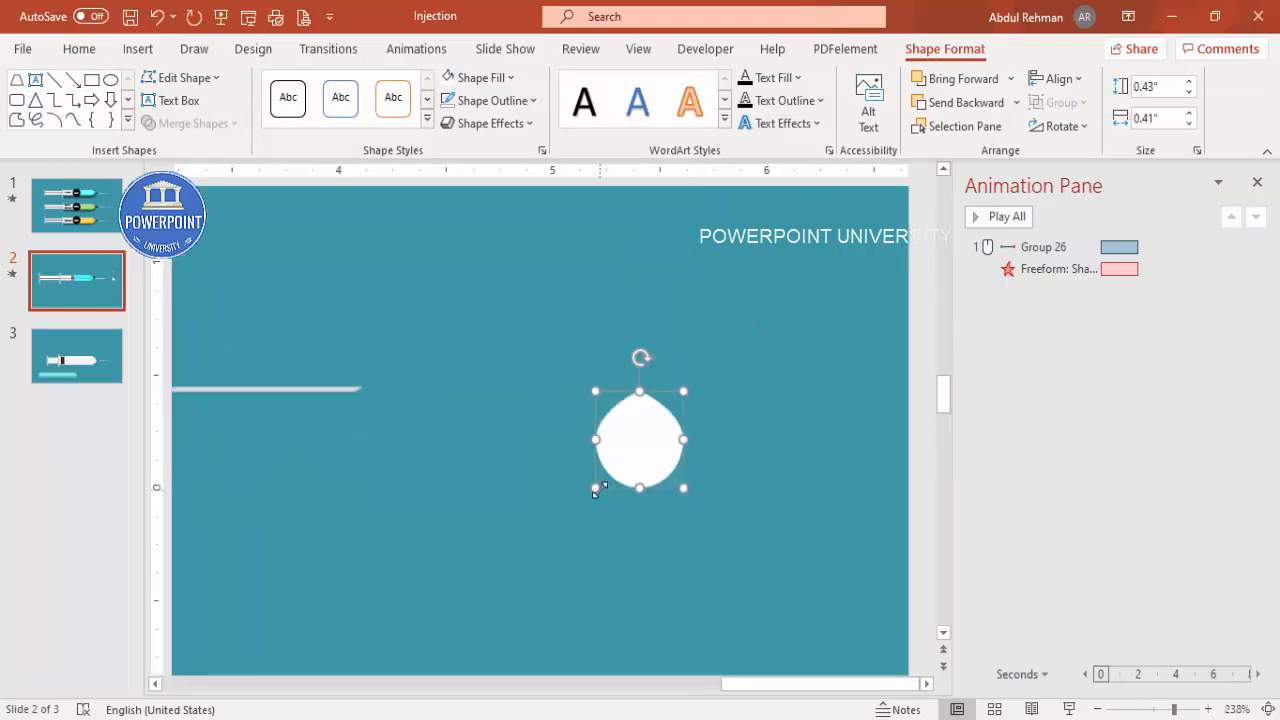
left_click_drag(596, 491, 365, 410)
left_click(749, 443)
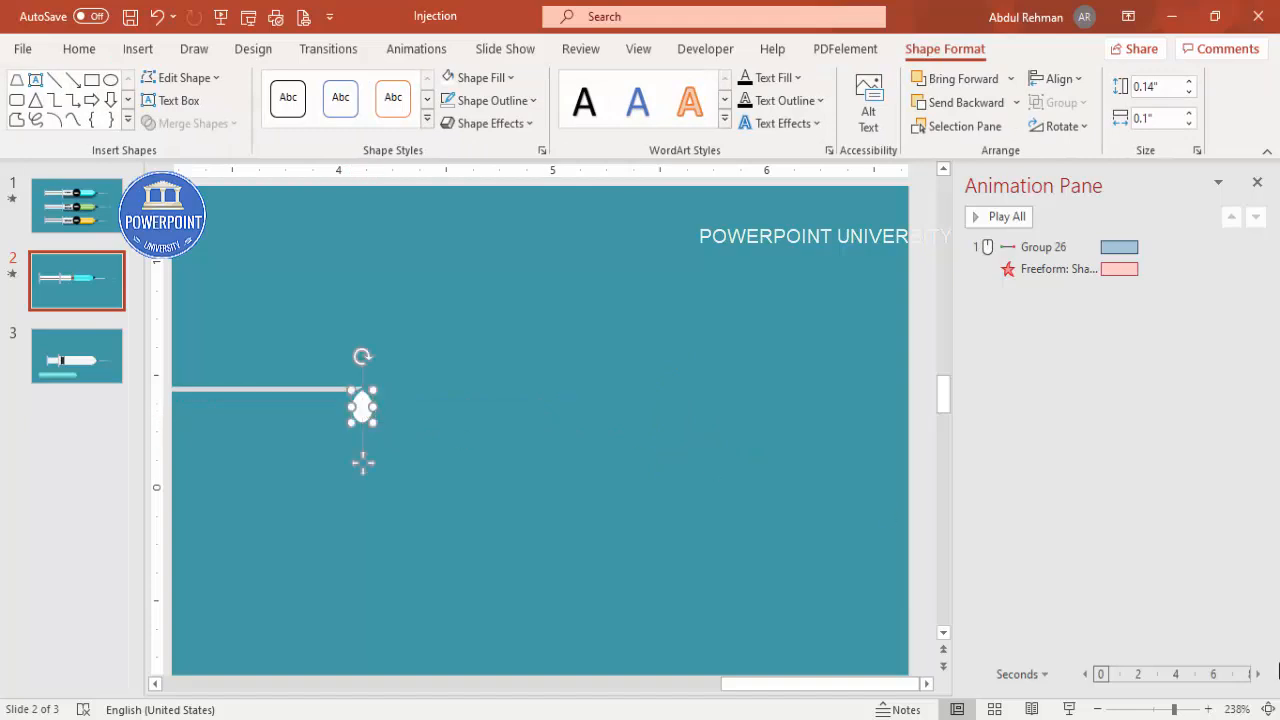
Step: Select the drop at the needle tip and apply a Wipe entrance animation from the top
left_click(1268, 709)
left_click(665, 542)
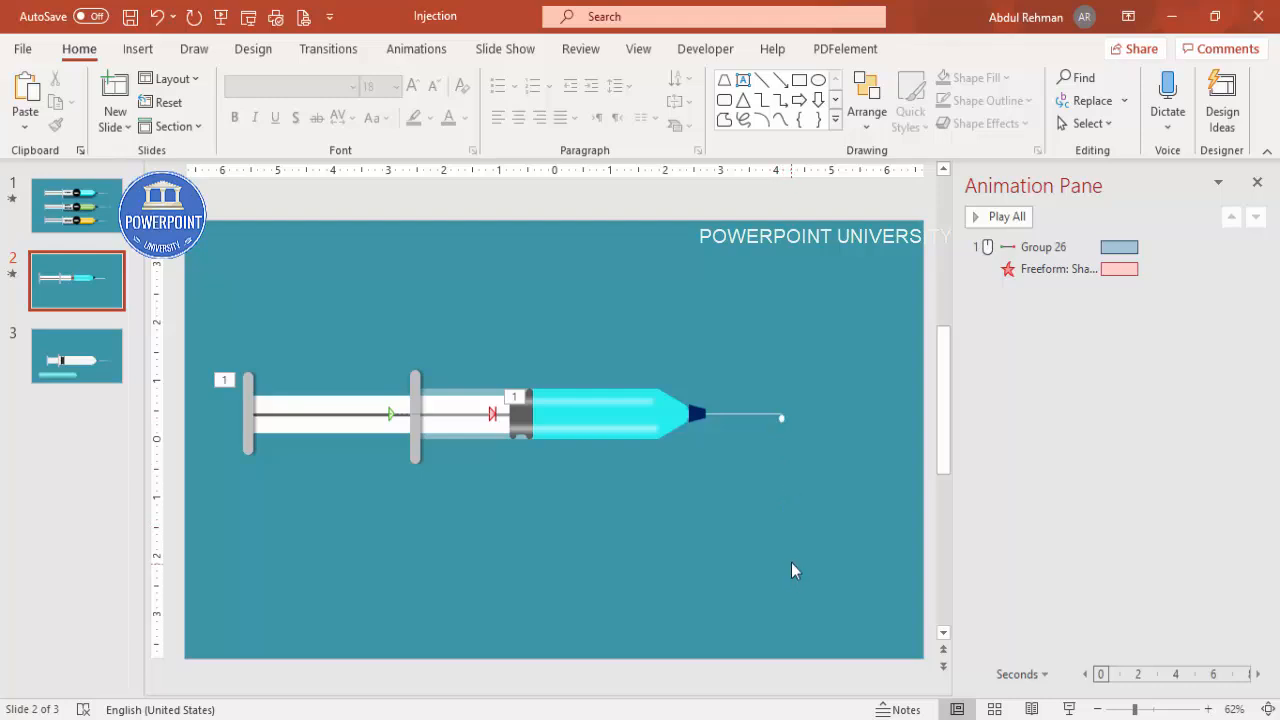
left_click(780, 421)
left_click_drag(808, 437, 748, 394)
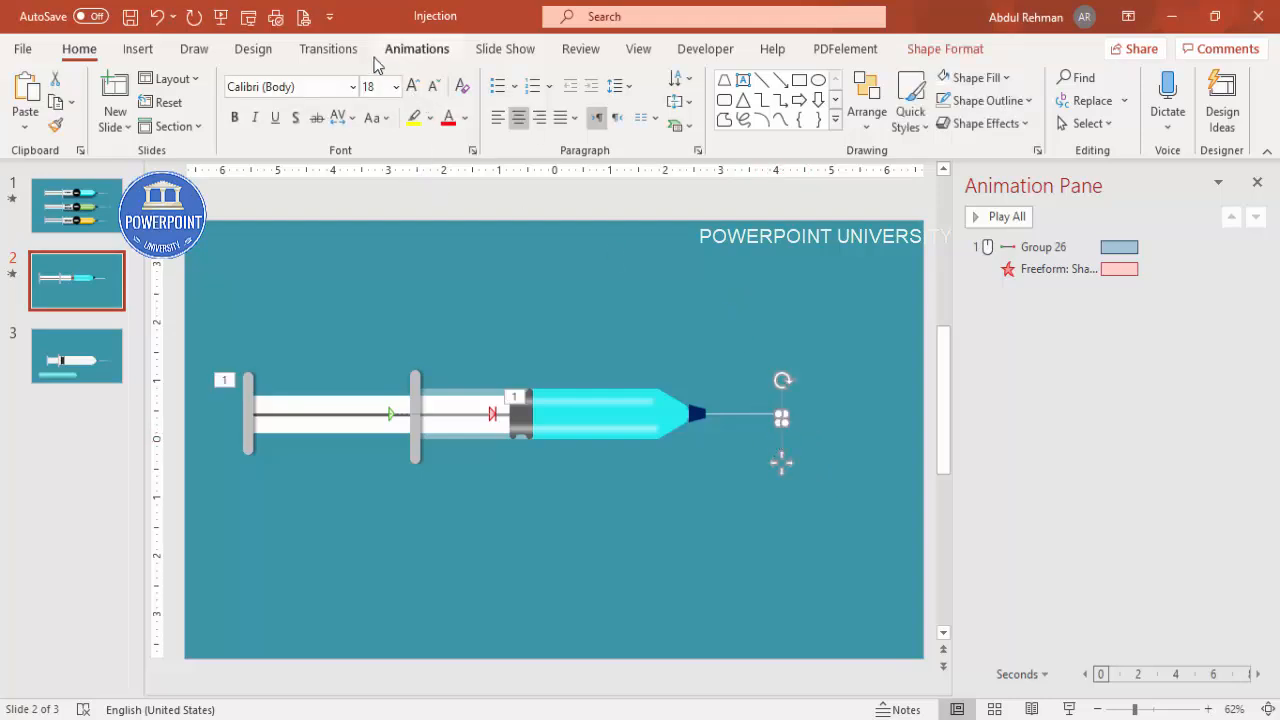
left_click(412, 48)
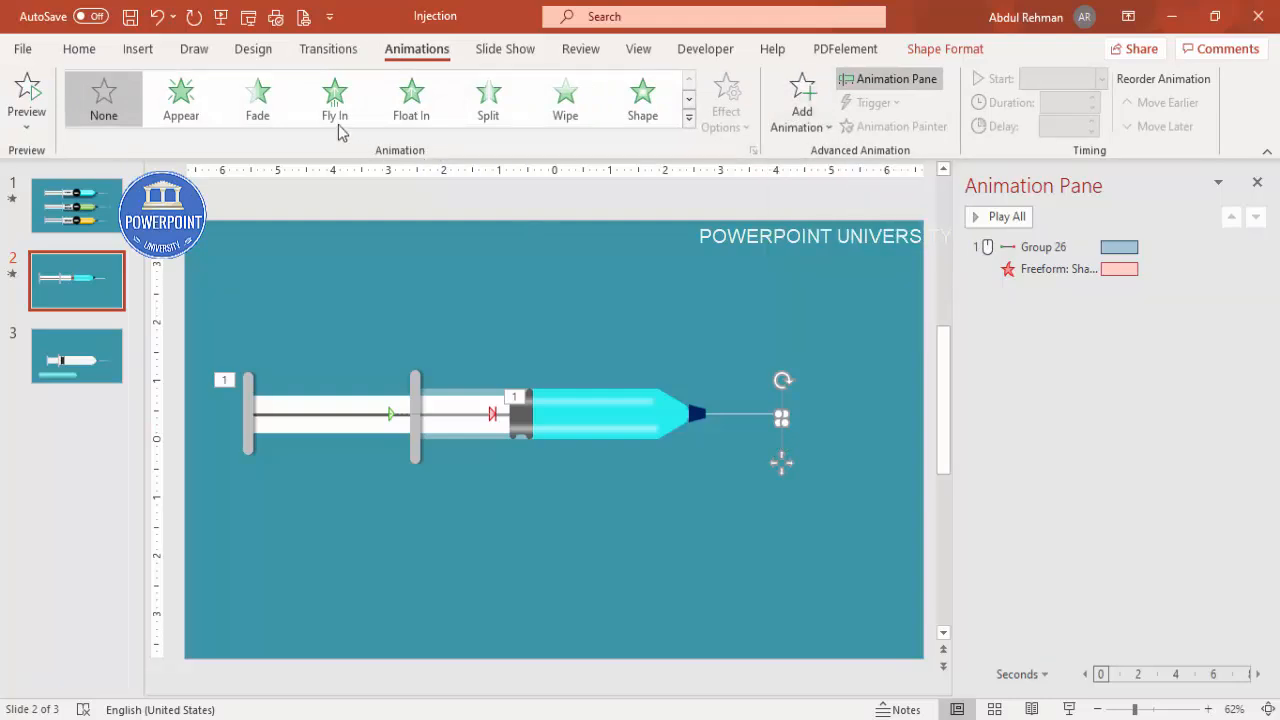
left_click(565, 117)
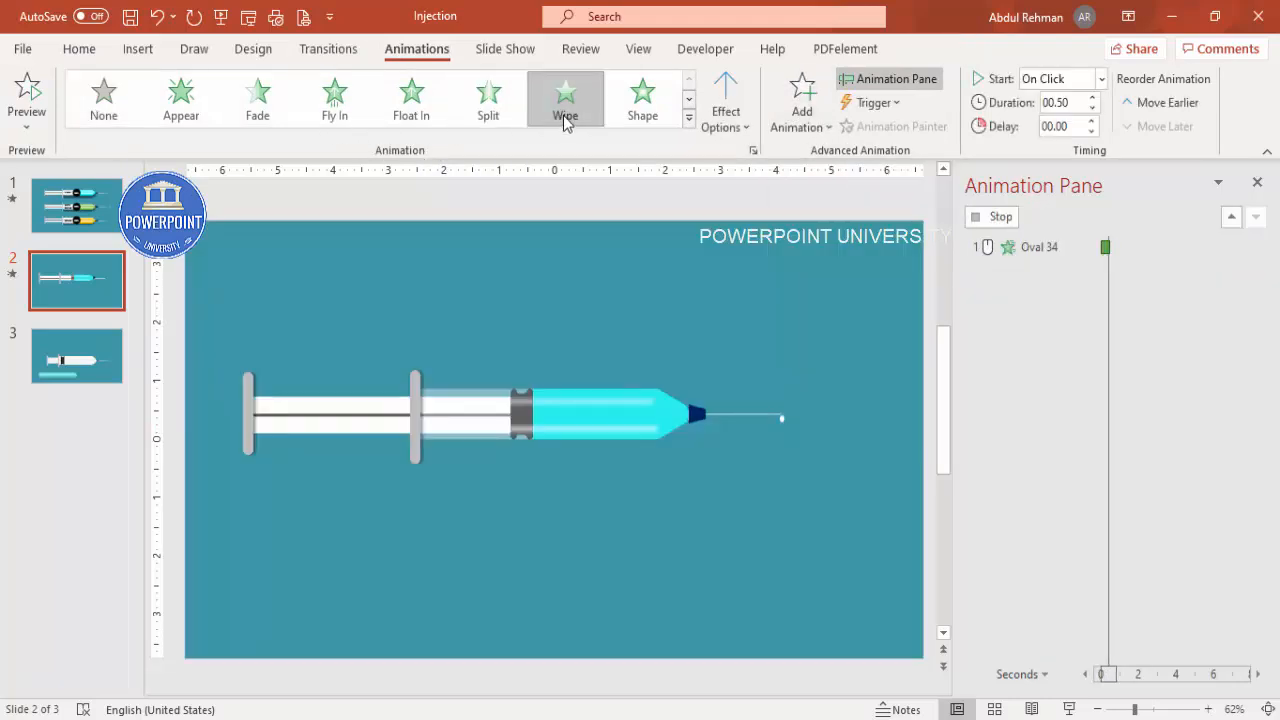
left_click(747, 120)
left_click(785, 340)
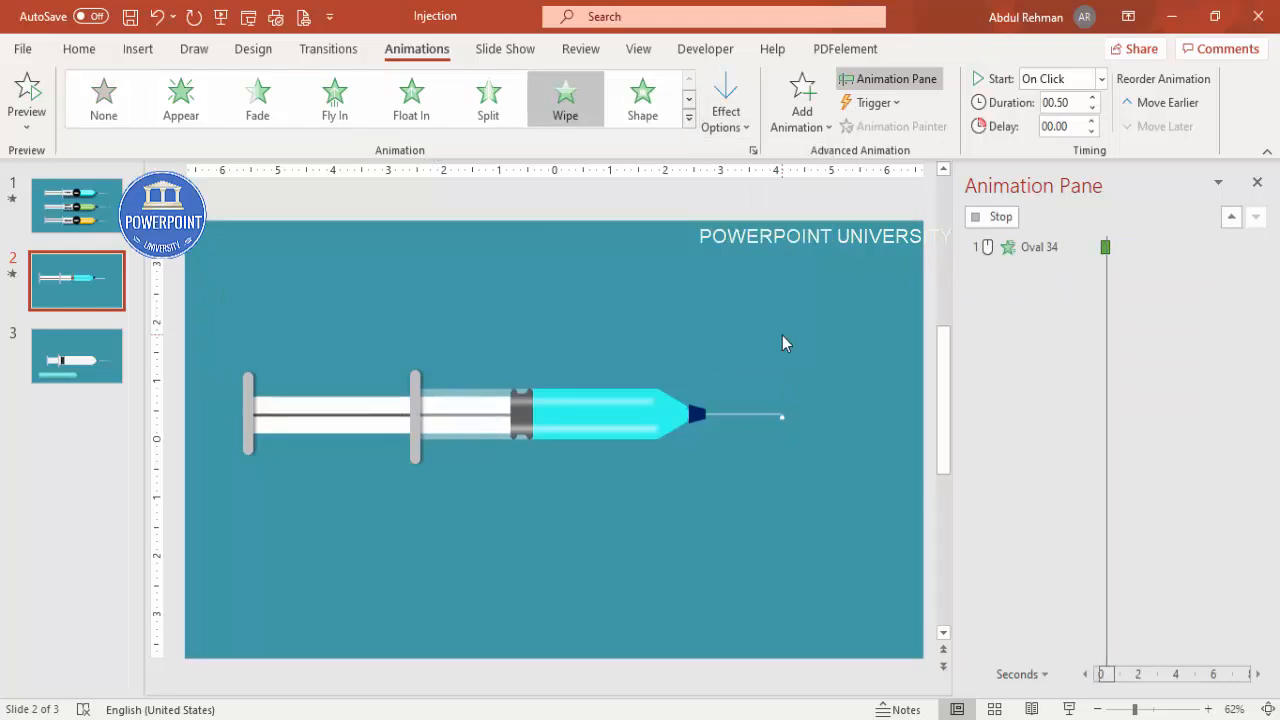
Step: Preview the drop's Wipe animation from its entry in the animation pane
left_click(1166, 709)
left_click(784, 685)
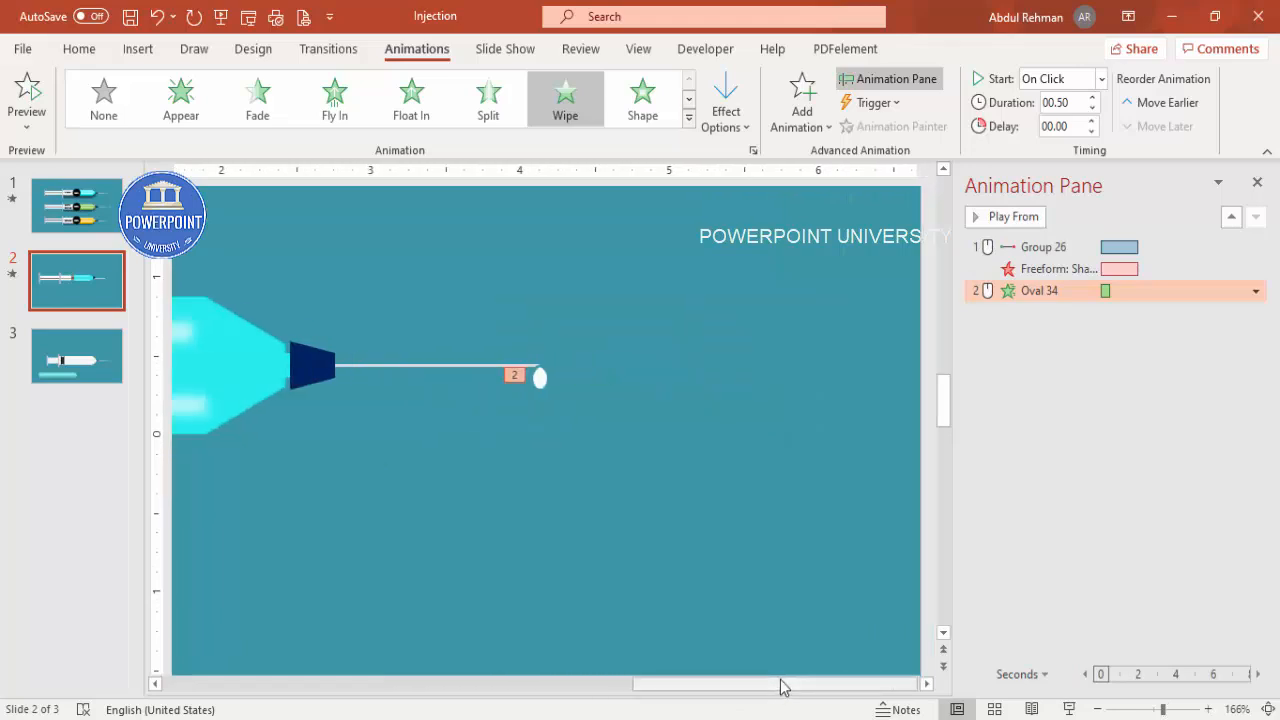
left_click(585, 481)
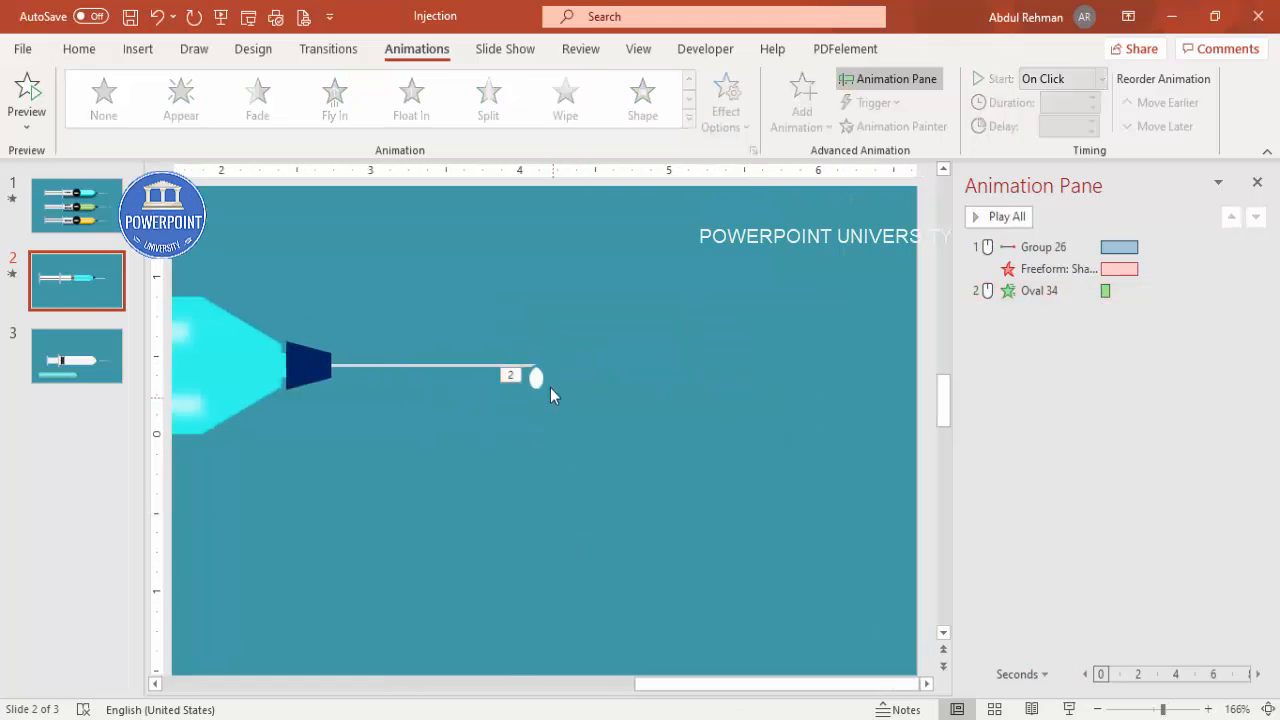
left_click(1014, 292)
left_click(1004, 218)
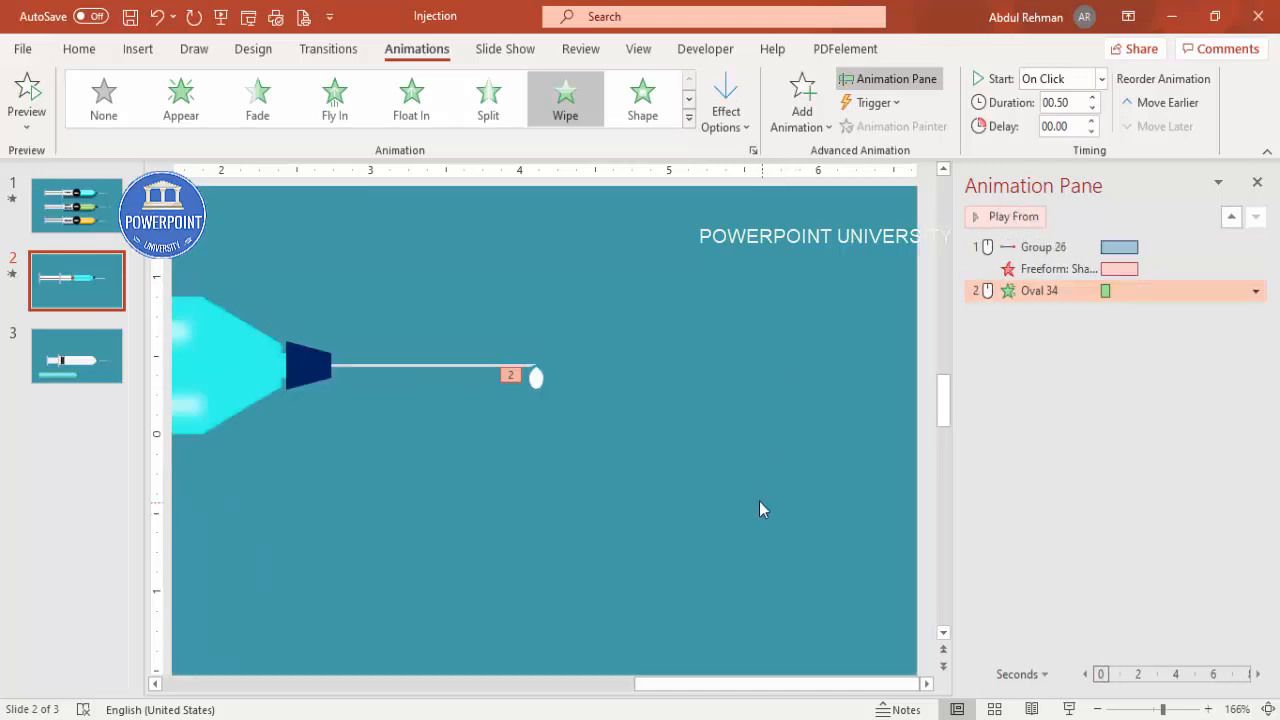
Step: Set the drop's animation to start With Previous with a delay of 01.00 seconds
left_click(1101, 78)
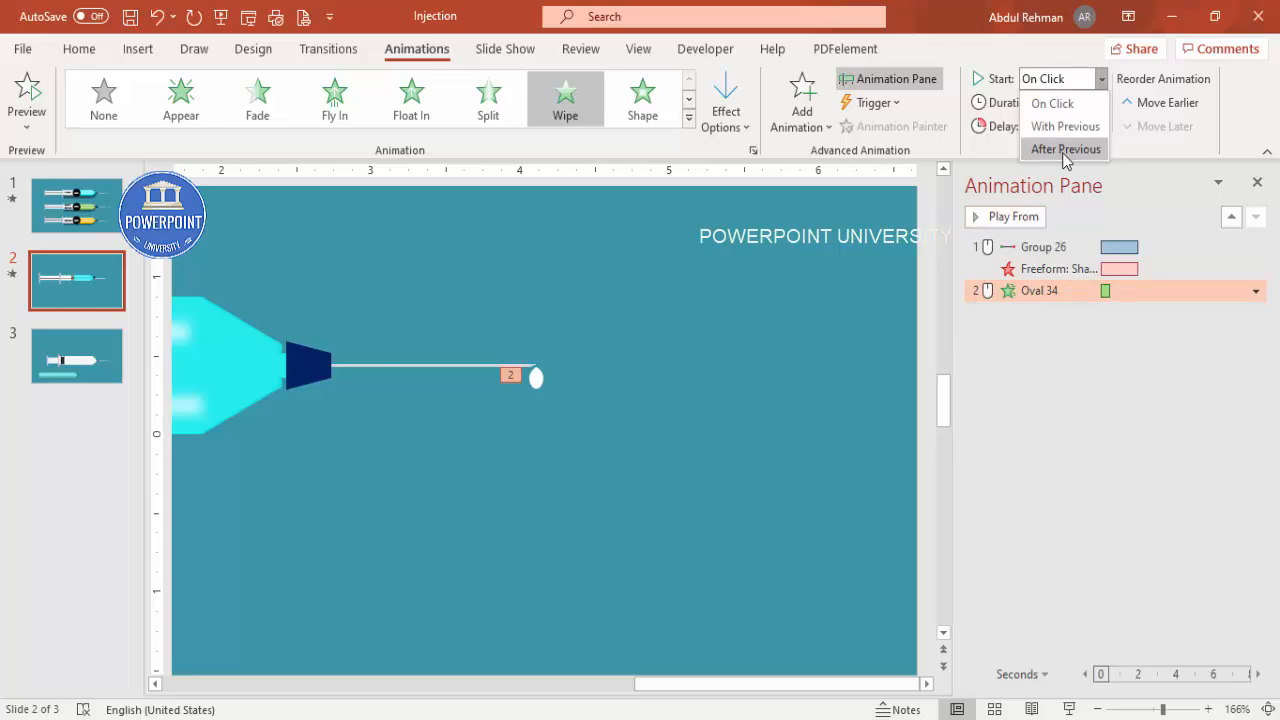
left_click(1066, 149)
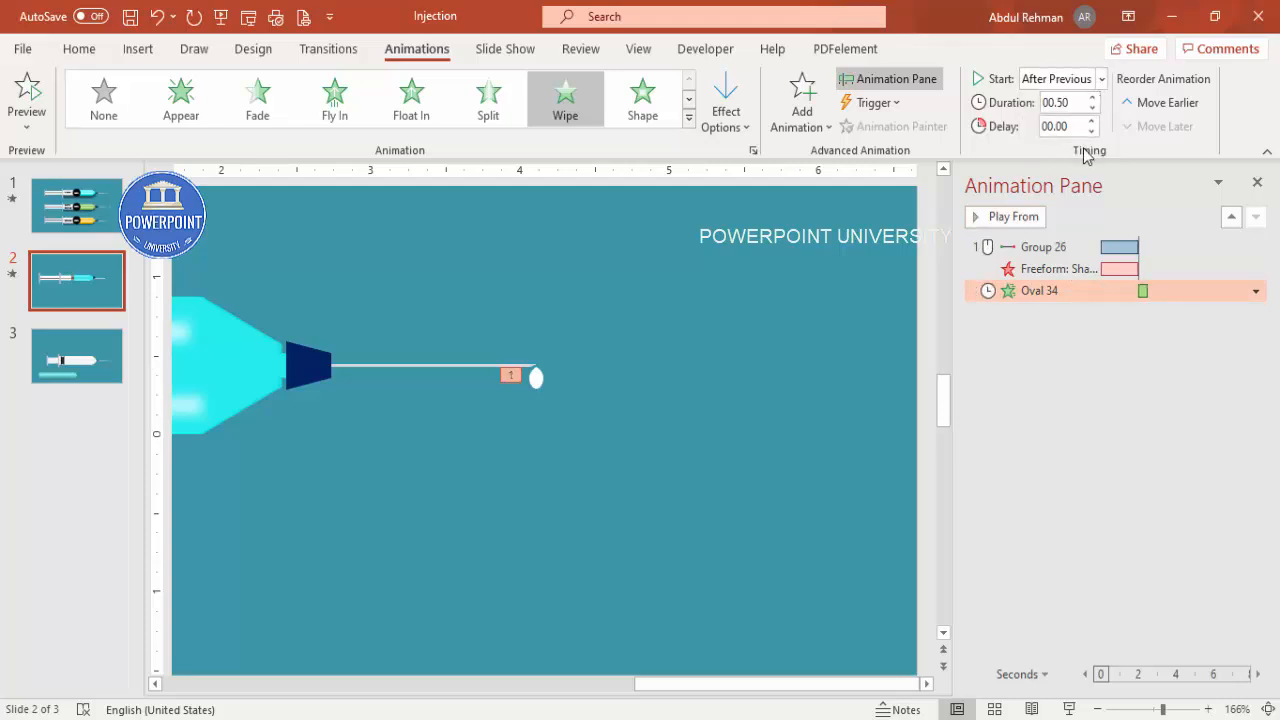
left_click(1100, 79)
left_click(1066, 126)
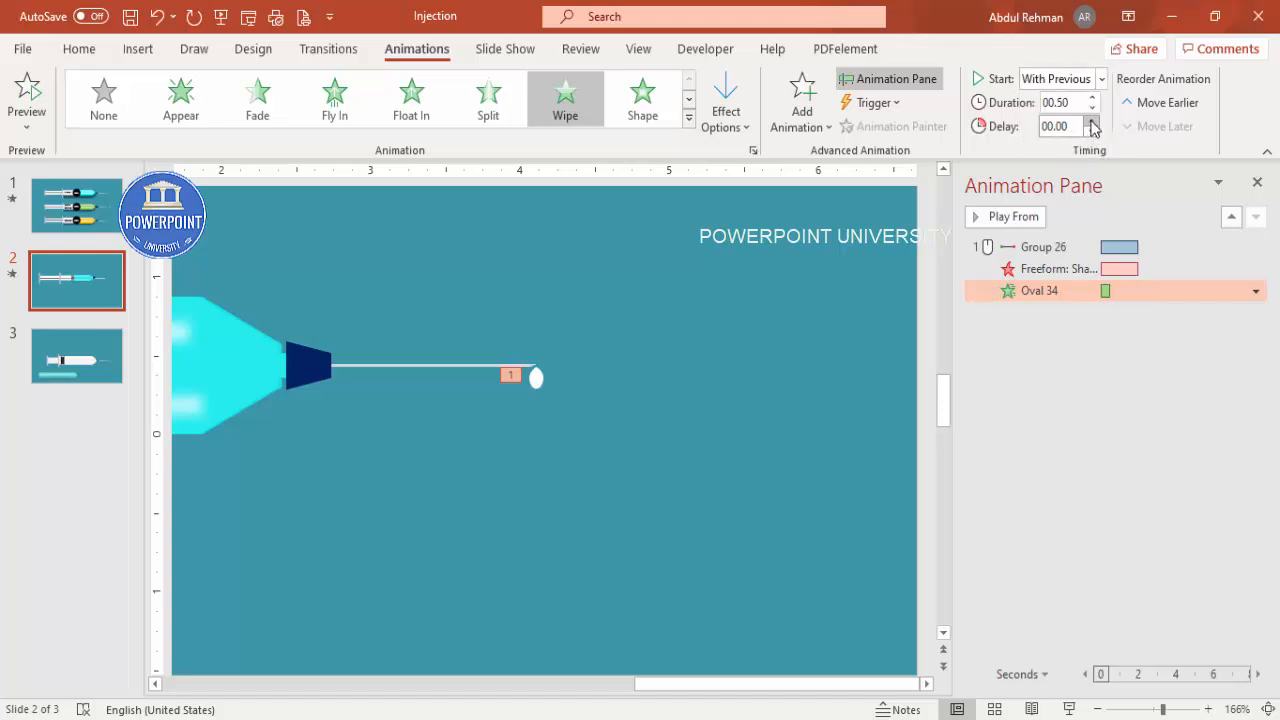
left_click(1093, 121)
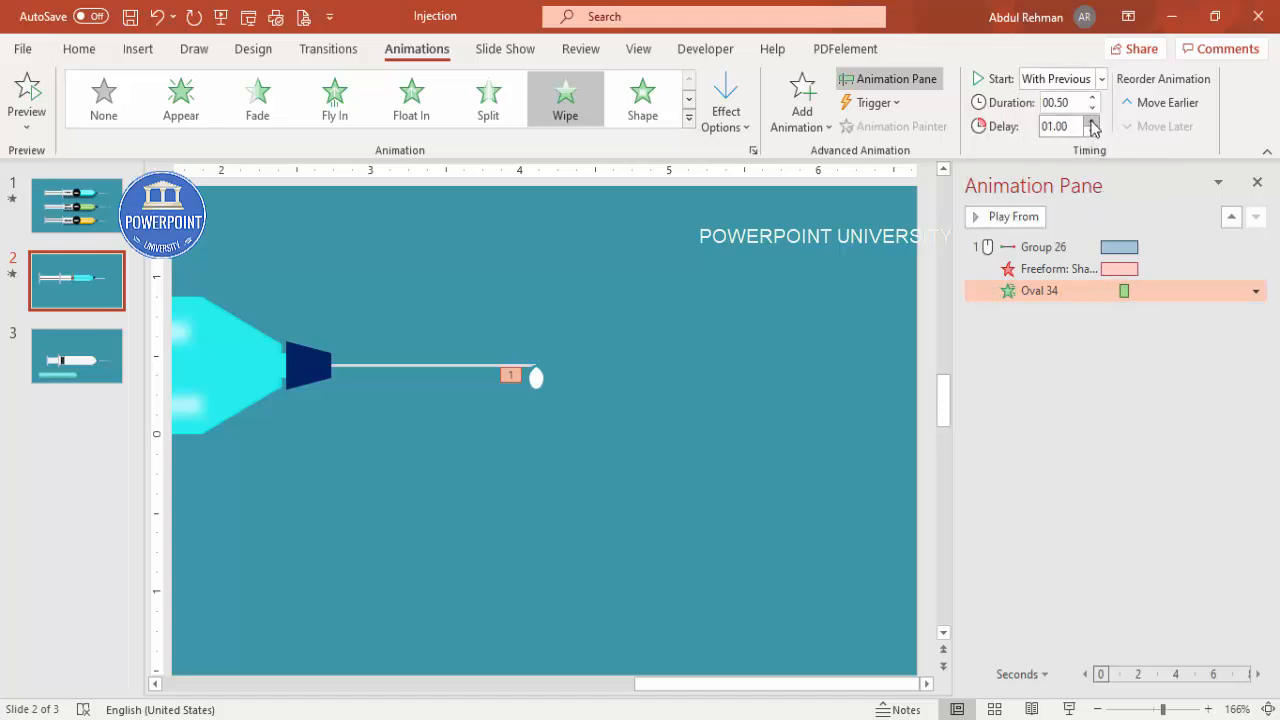